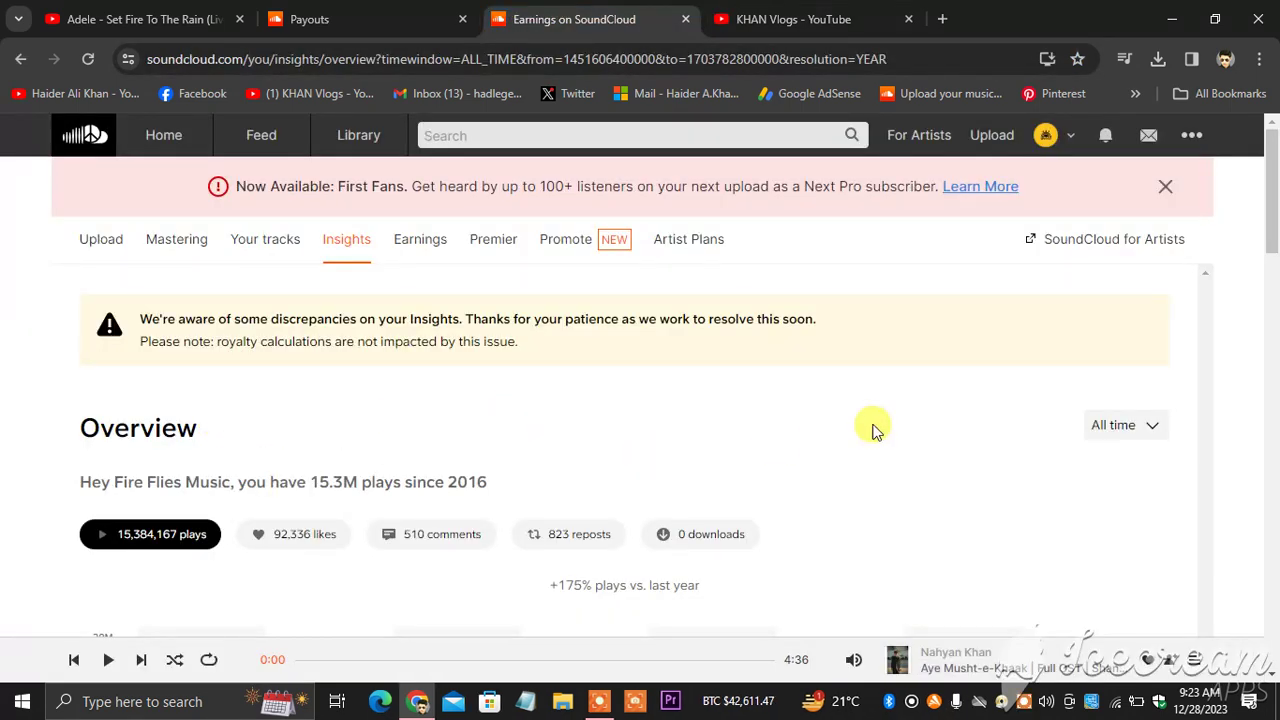
Open SoundCloud for Artists from the avatar menu and compare it with the Payouts tab
{"action": "mouse_move", "coordinate": [1272, 196]}
{"action": "left_mouse_down"}
{"action": "mouse_move", "coordinate": [1276, 240]}
{"action": "mouse_move", "coordinate": [1274, 190]}
{"action": "left_mouse_up"}
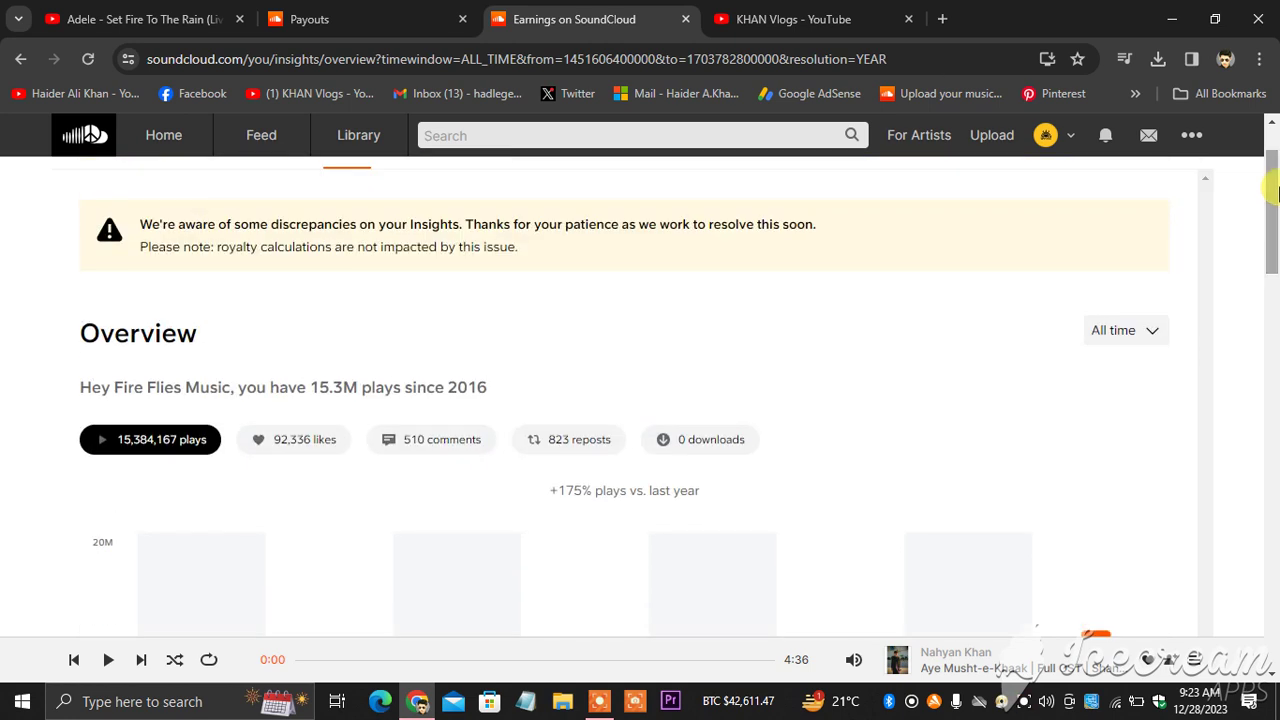
{"action": "left_click", "coordinate": [1070, 138]}
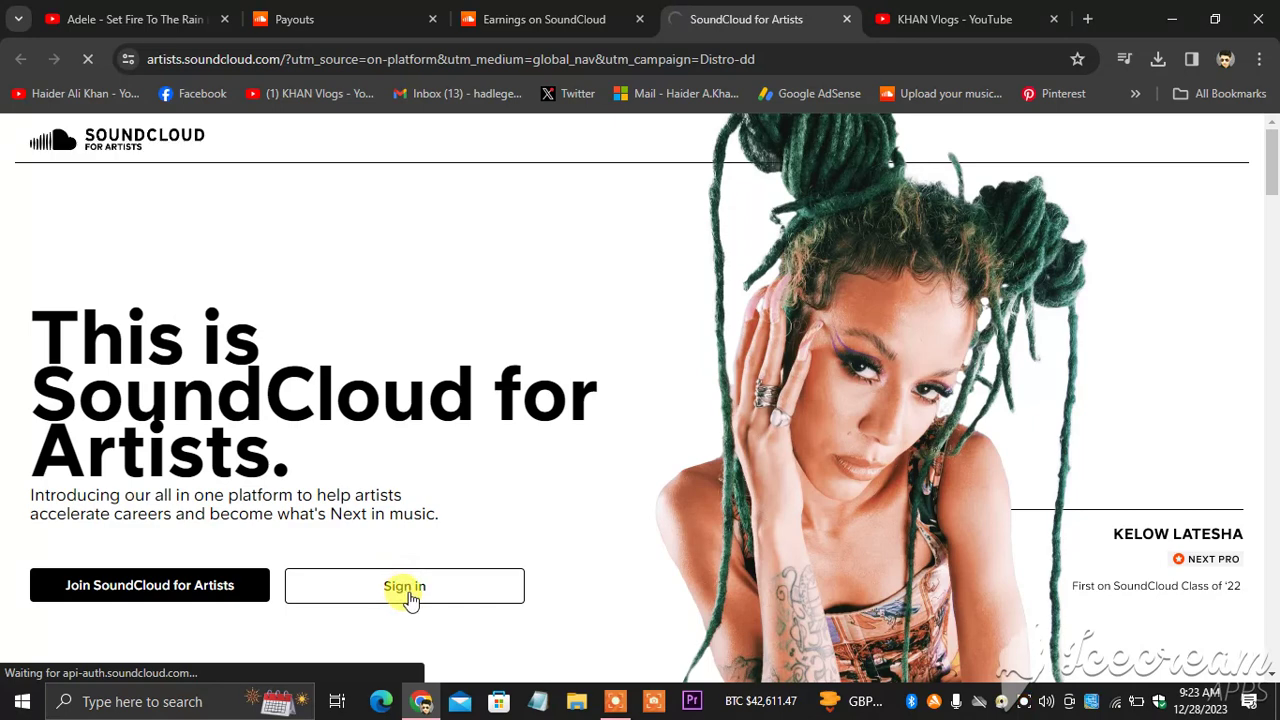
{"action": "left_click", "coordinate": [331, 12]}
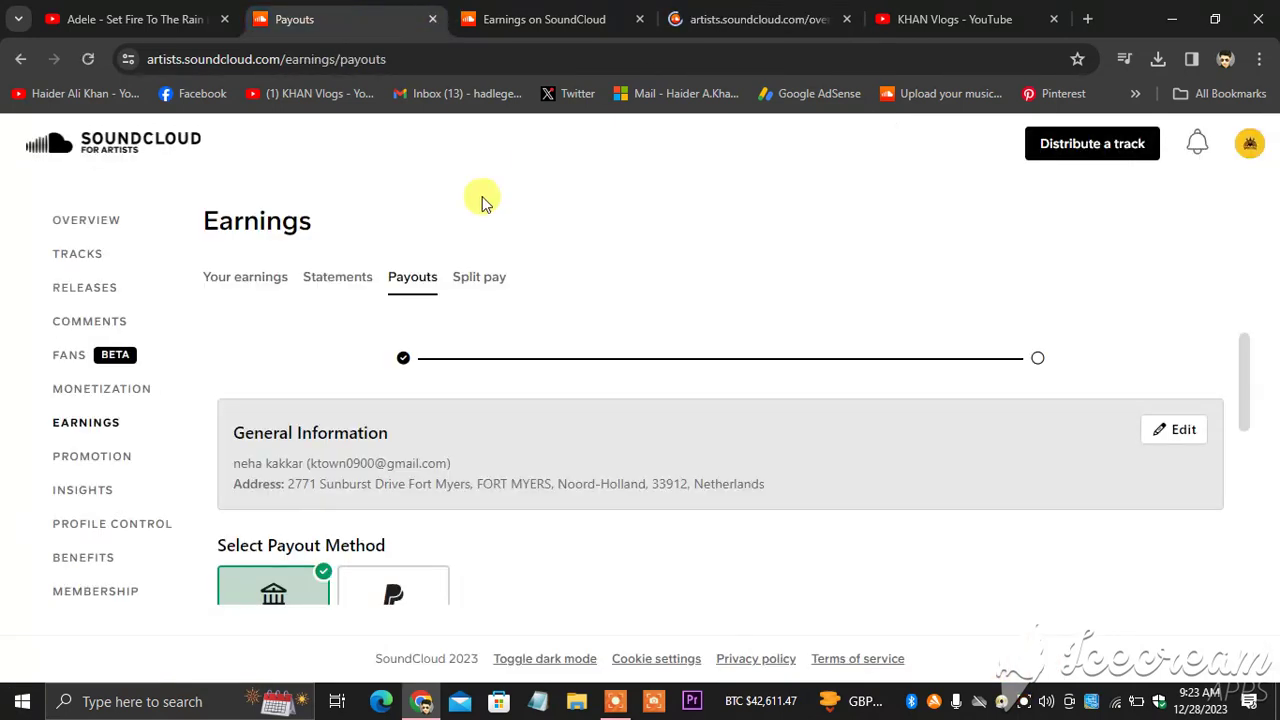
{"action": "left_click_drag", "start_coordinate": [1241, 363], "coordinate": [1240, 432]}
{"action": "left_click", "coordinate": [746, 19]}
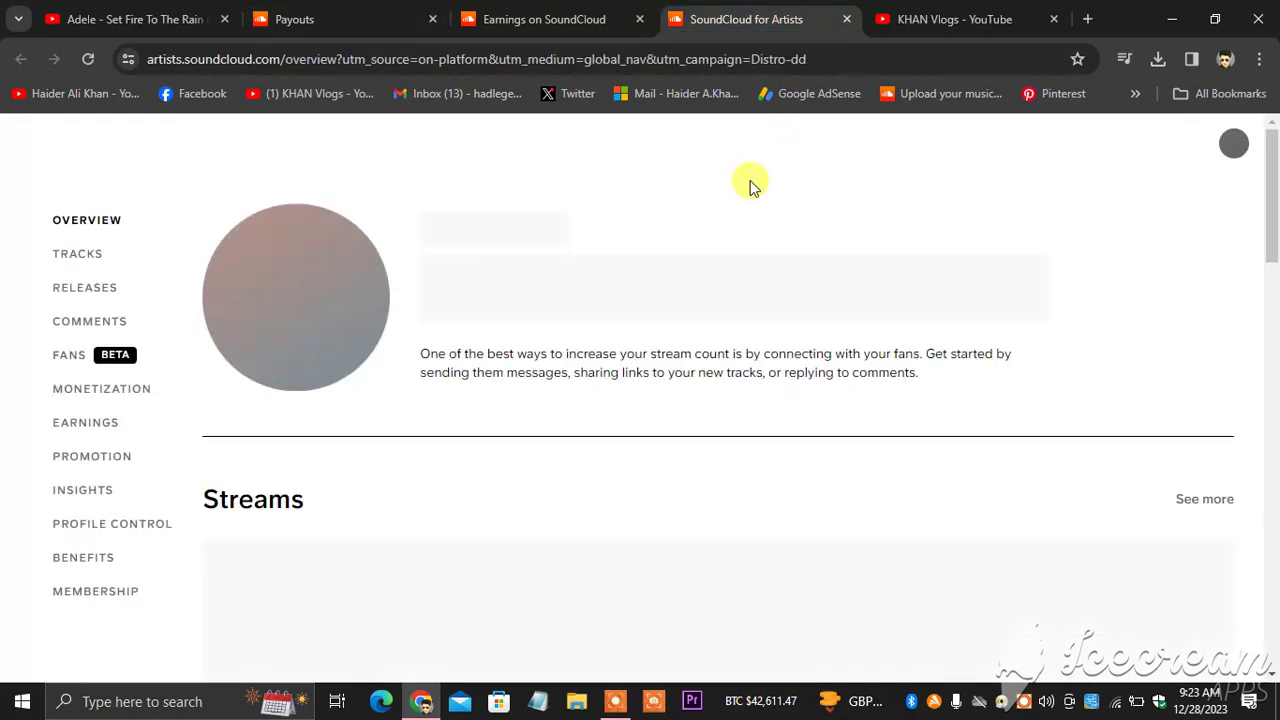
{"action": "left_click", "coordinate": [318, 20]}
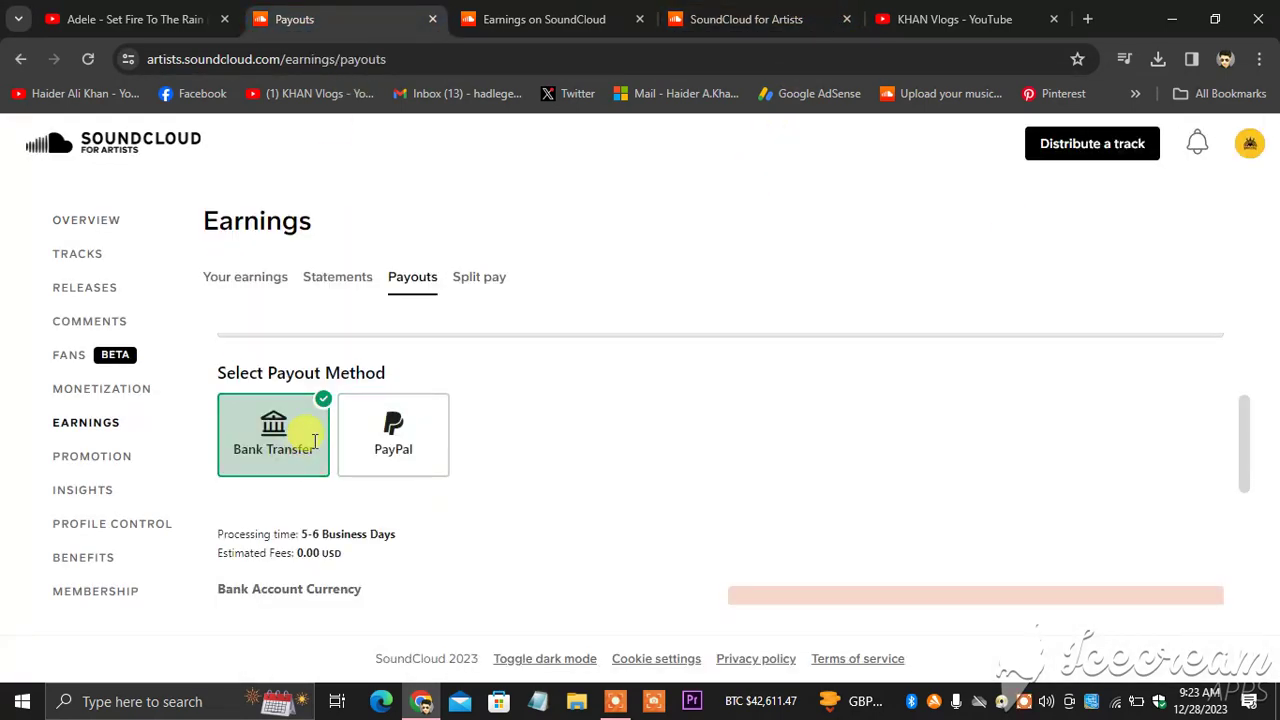
{"action": "left_click_drag", "start_coordinate": [1244, 409], "coordinate": [1237, 343]}
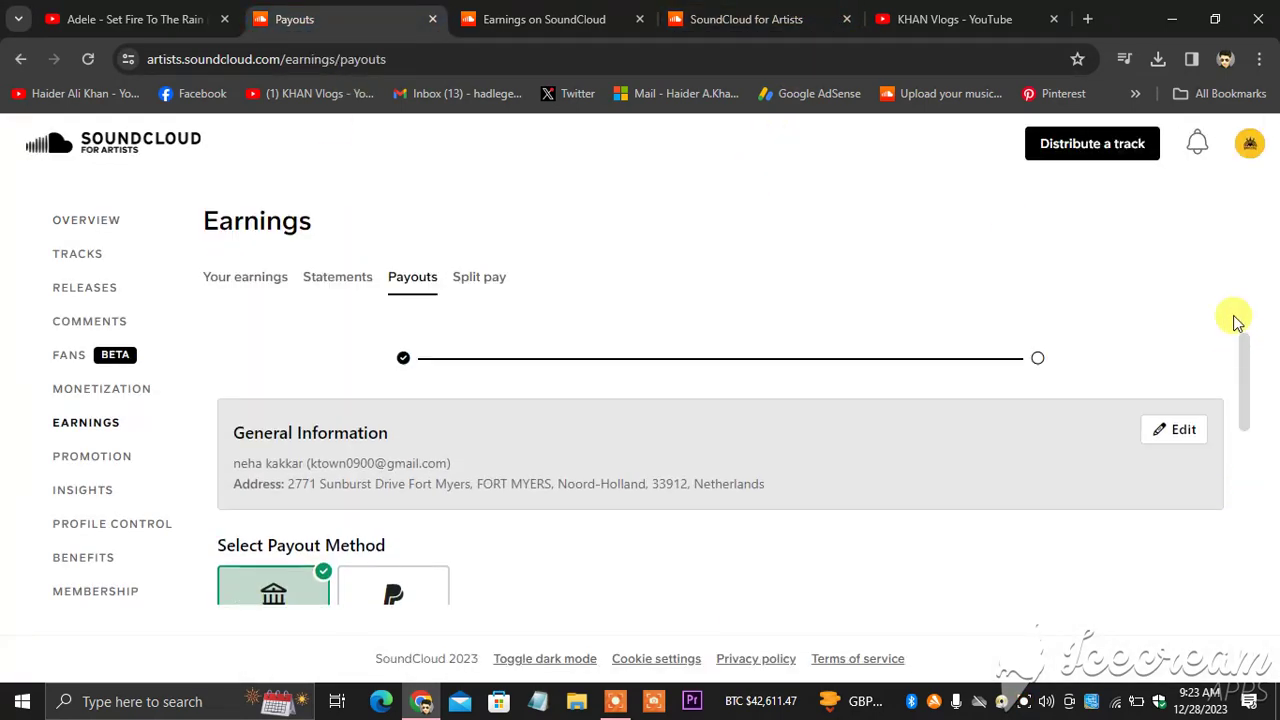
Return to the Payouts tab and review the Bank Transfer payout form
{"action": "left_click", "coordinate": [746, 19]}
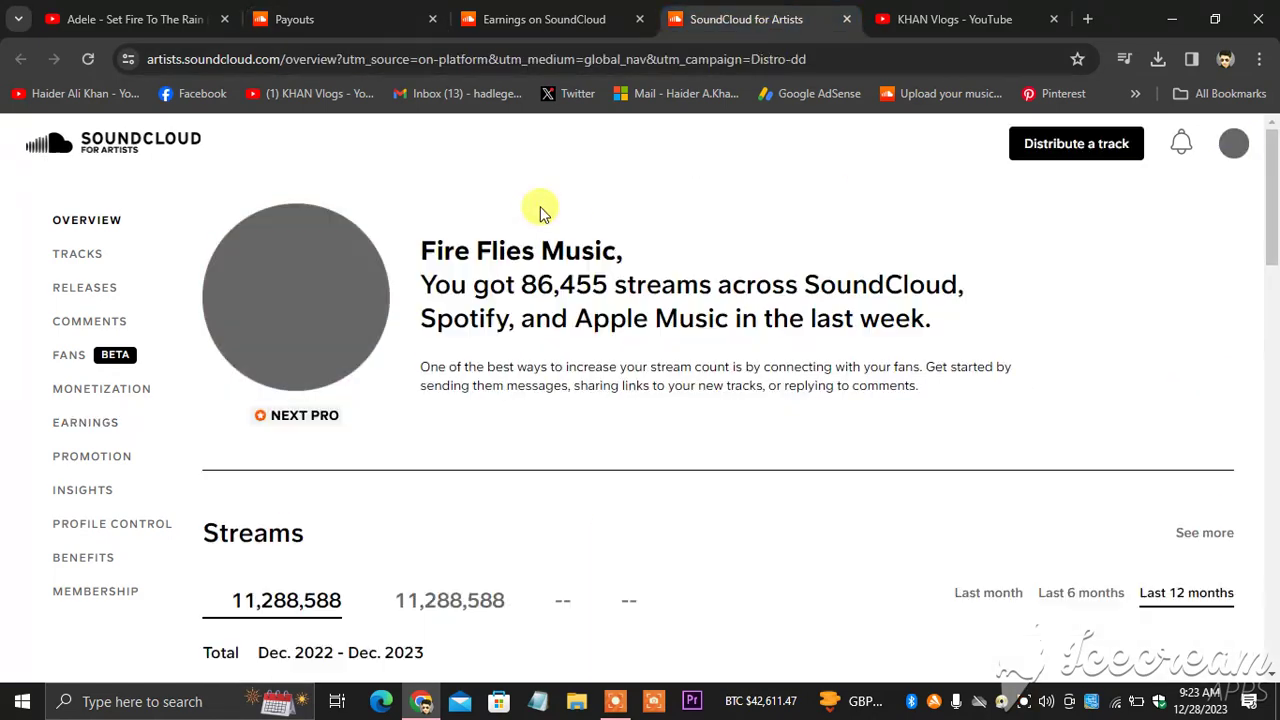
{"action": "left_click", "coordinate": [330, 19]}
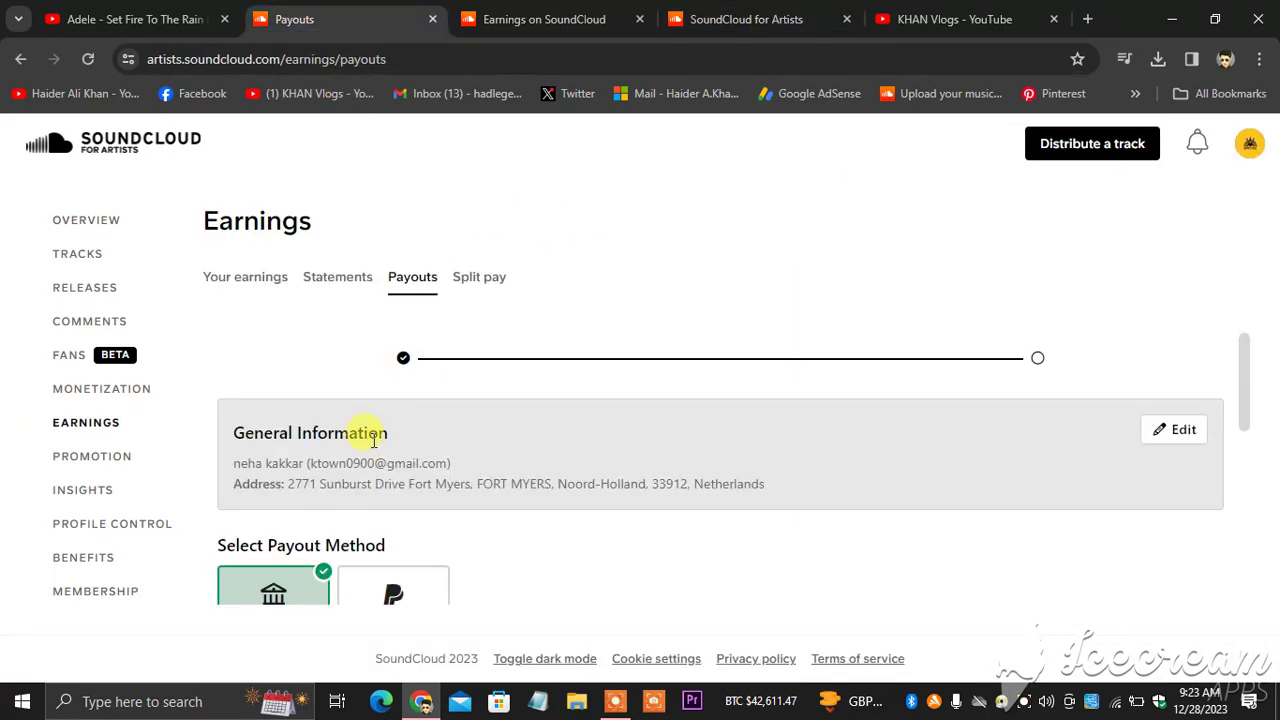
{"action": "scroll", "coordinate": [1246, 356], "scroll_direction": "down", "scroll_amount": 1}
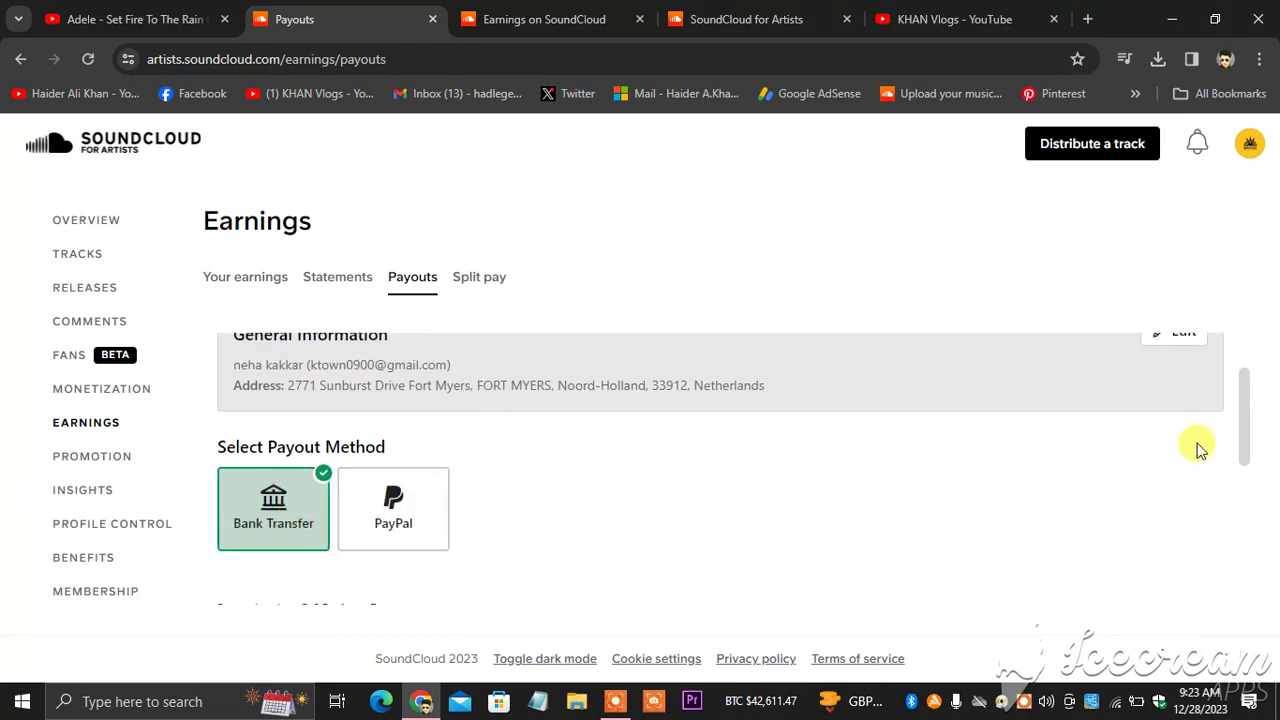
{"action": "left_click_drag", "start_coordinate": [1256, 400], "coordinate": [1229, 395]}
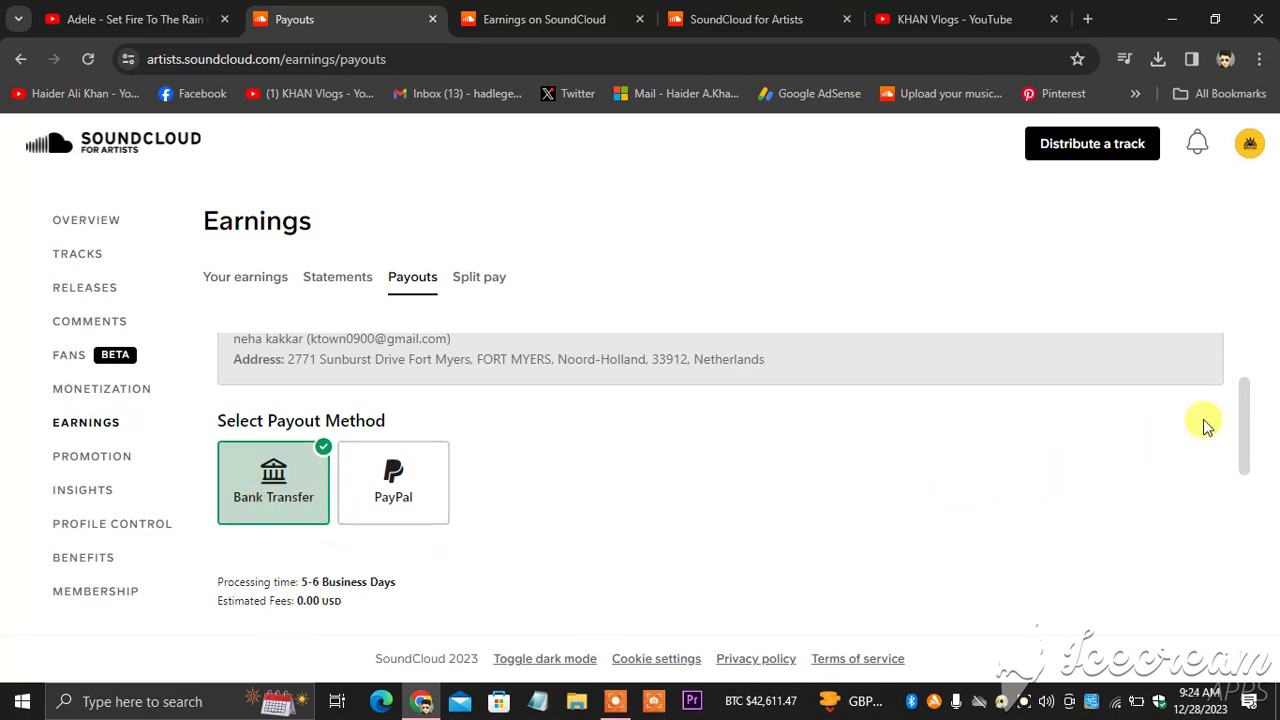
{"action": "left_click_drag", "start_coordinate": [1247, 397], "coordinate": [1225, 553]}
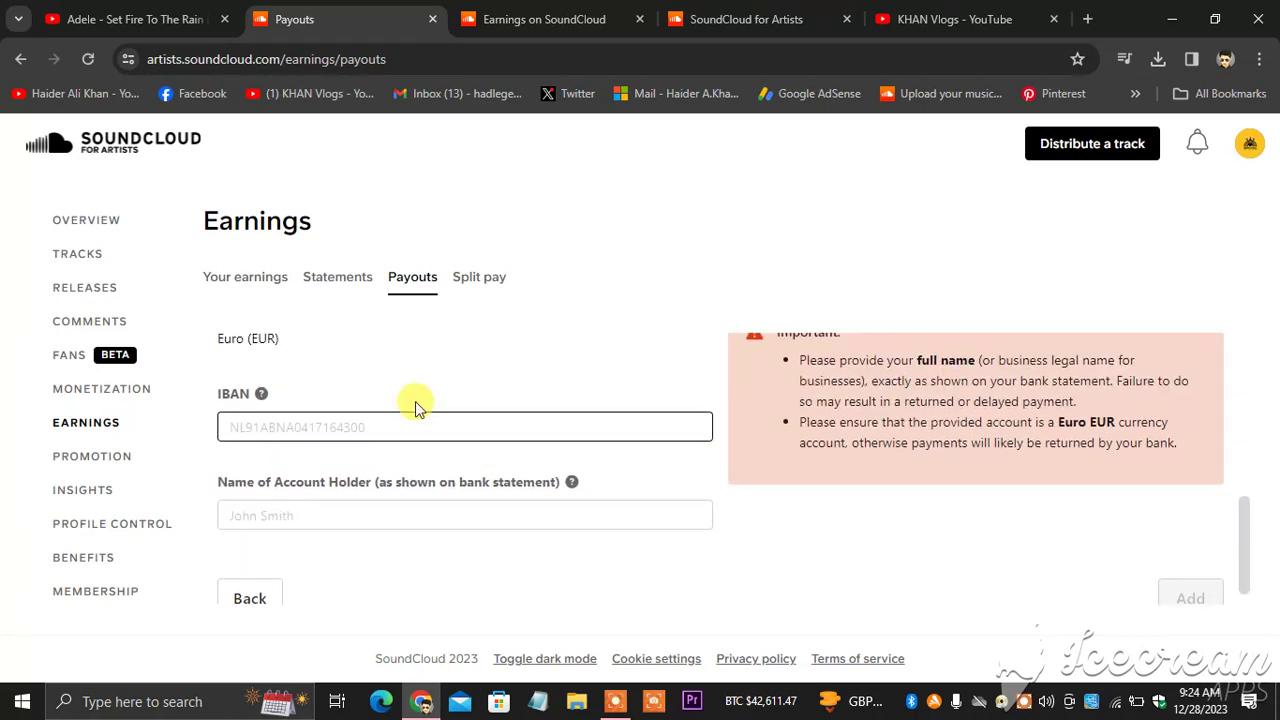
{"action": "scroll", "coordinate": [1248, 553], "scroll_direction": "up", "scroll_amount": 2}
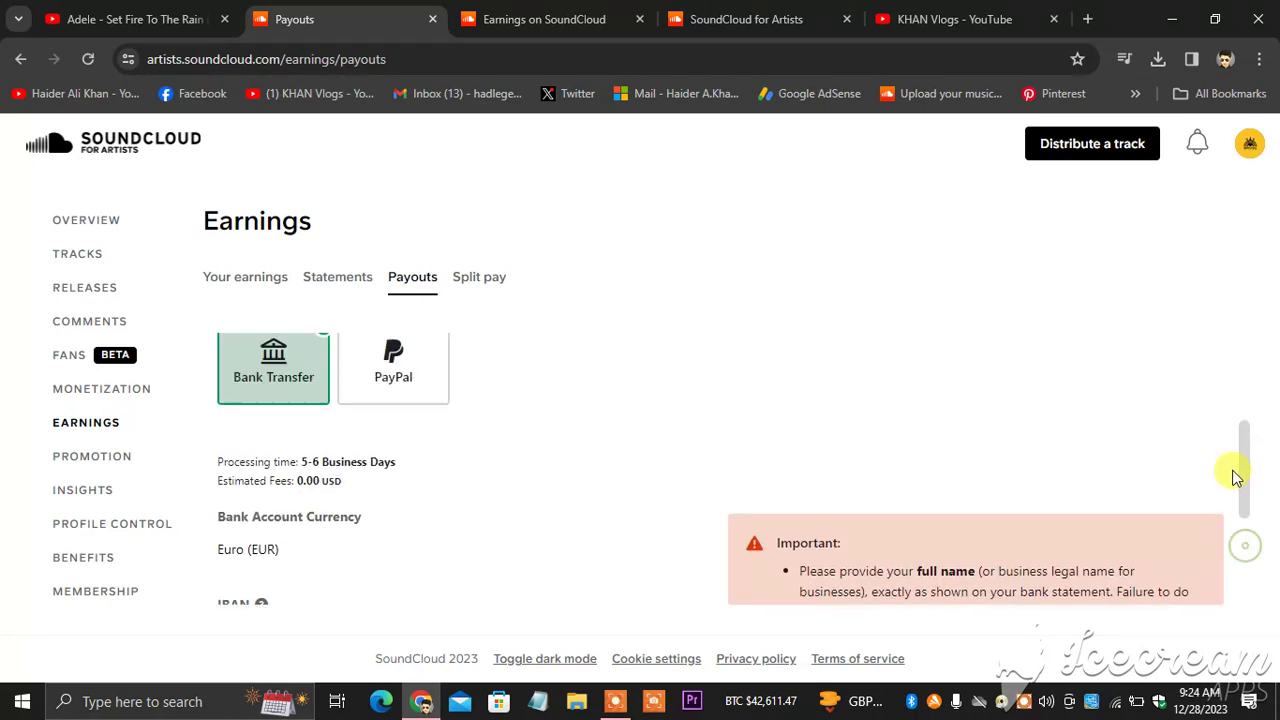
Choose PayPal as the payout method and fill in the PayPal account email
{"action": "left_click", "coordinate": [362, 360]}
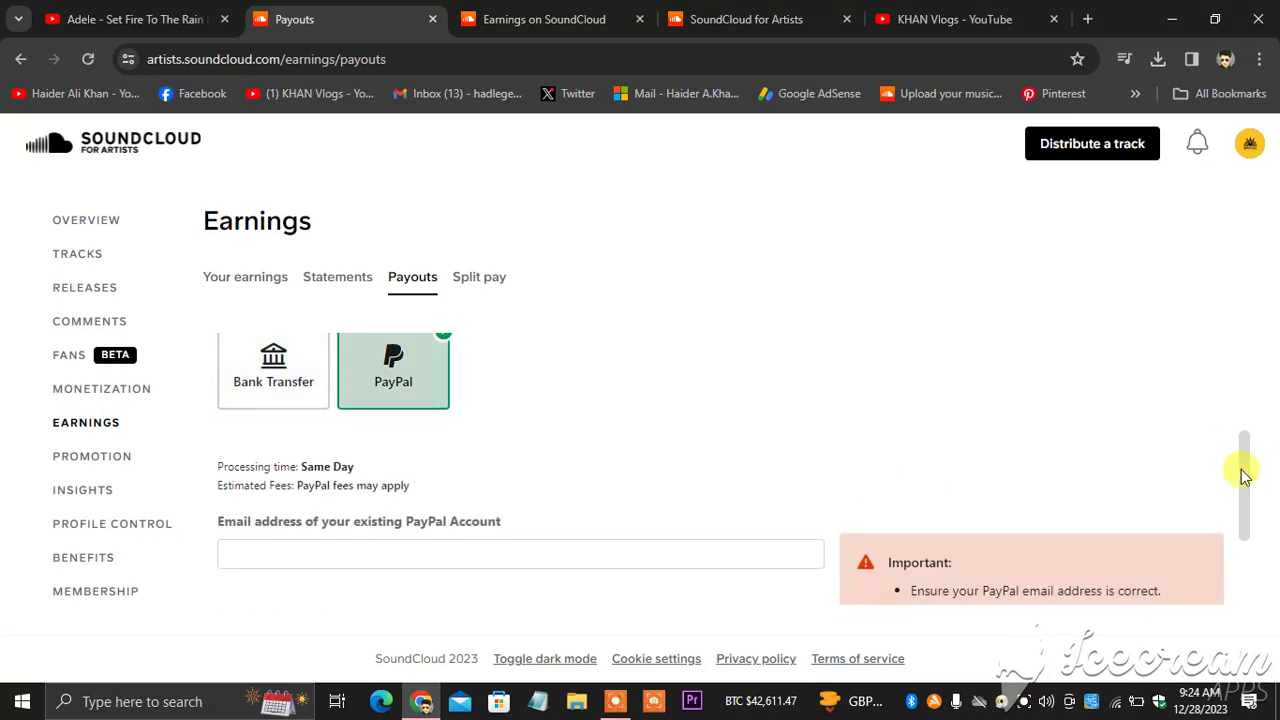
{"action": "left_click", "coordinate": [409, 557]}
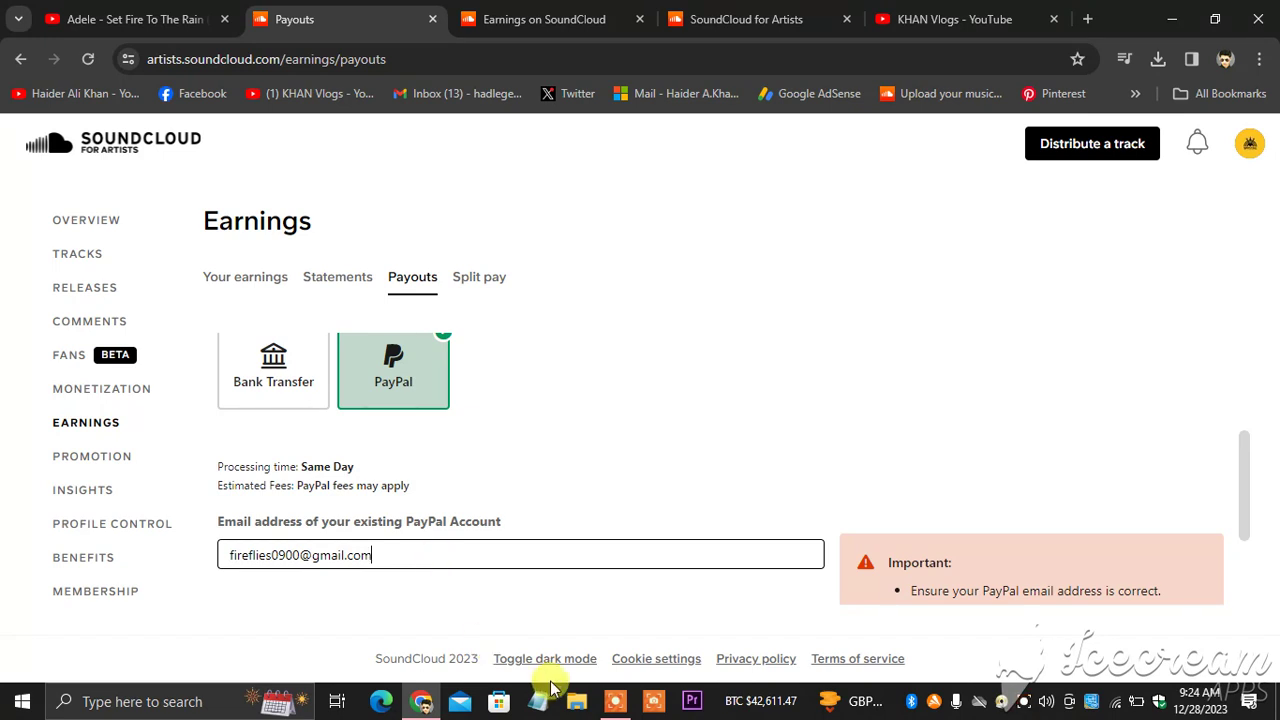
{"action": "left_click", "coordinate": [615, 701]}
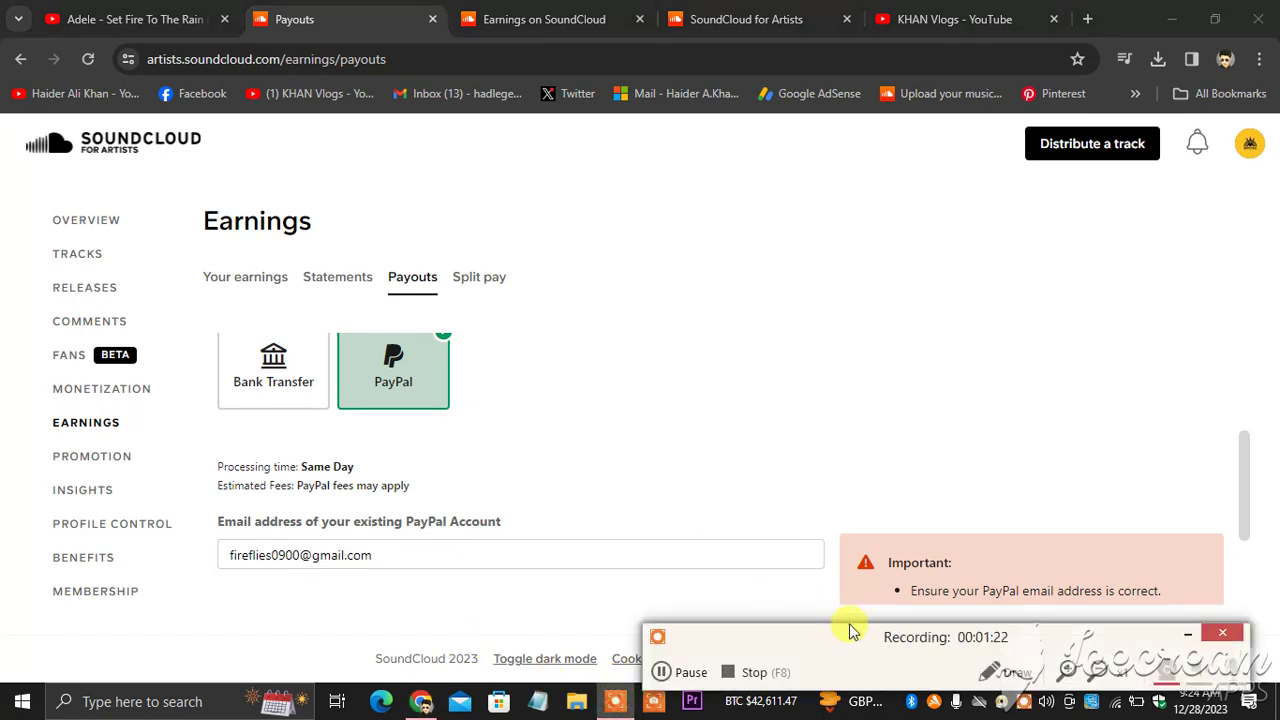
{"action": "left_click", "coordinate": [661, 672]}
{"action": "left_click", "coordinate": [440, 560]}
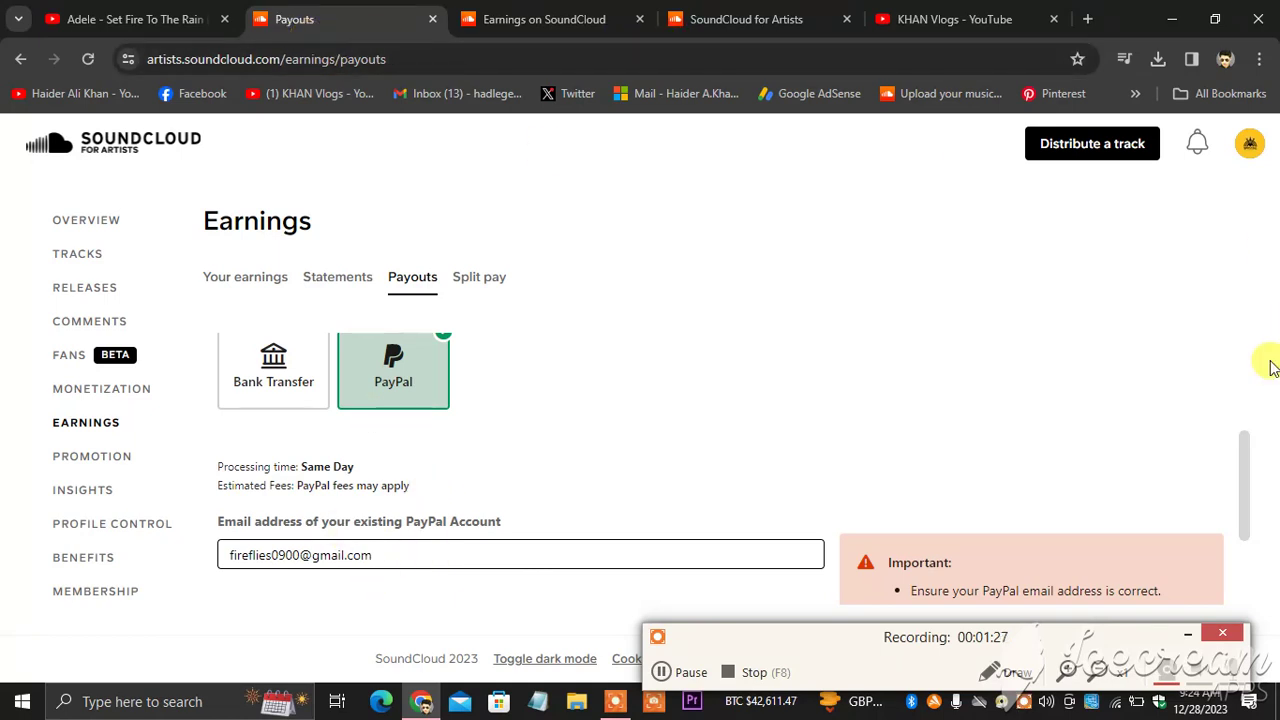
In the overview tab, go through Earnings, Monetize your music and Get Started to reach Payouts
{"action": "left_click", "coordinate": [750, 19]}
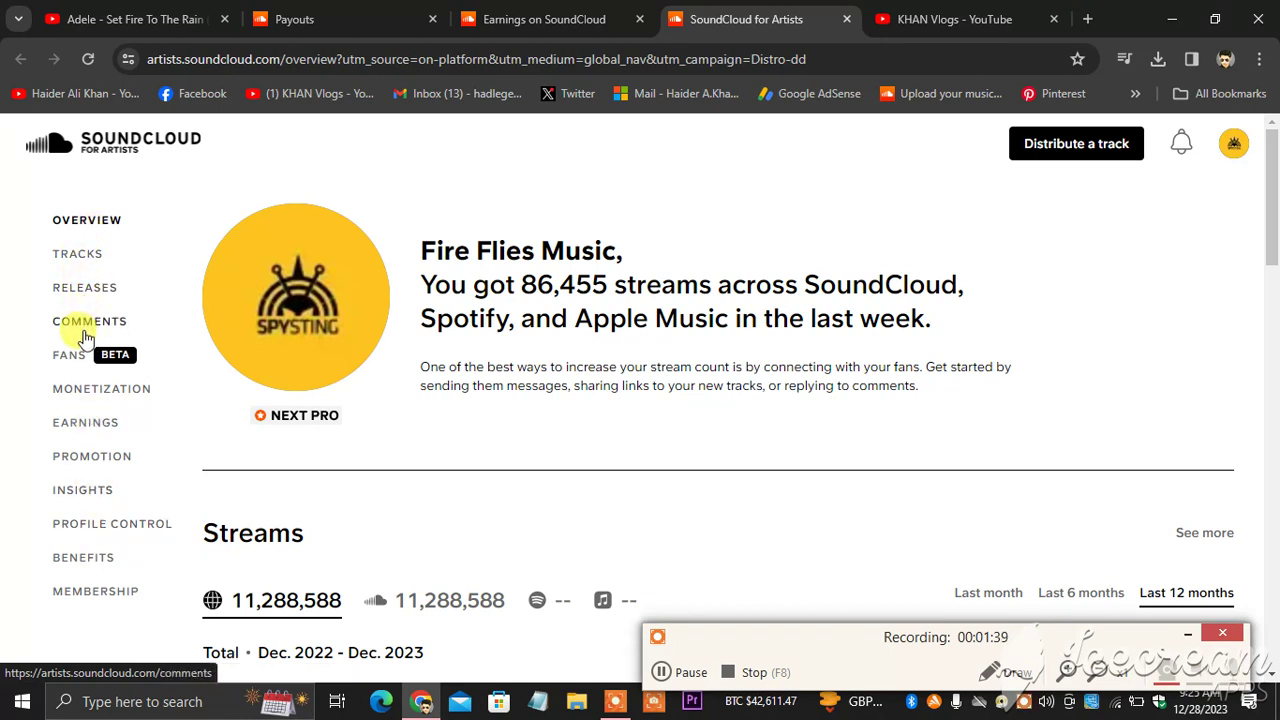
{"action": "left_click", "coordinate": [86, 423]}
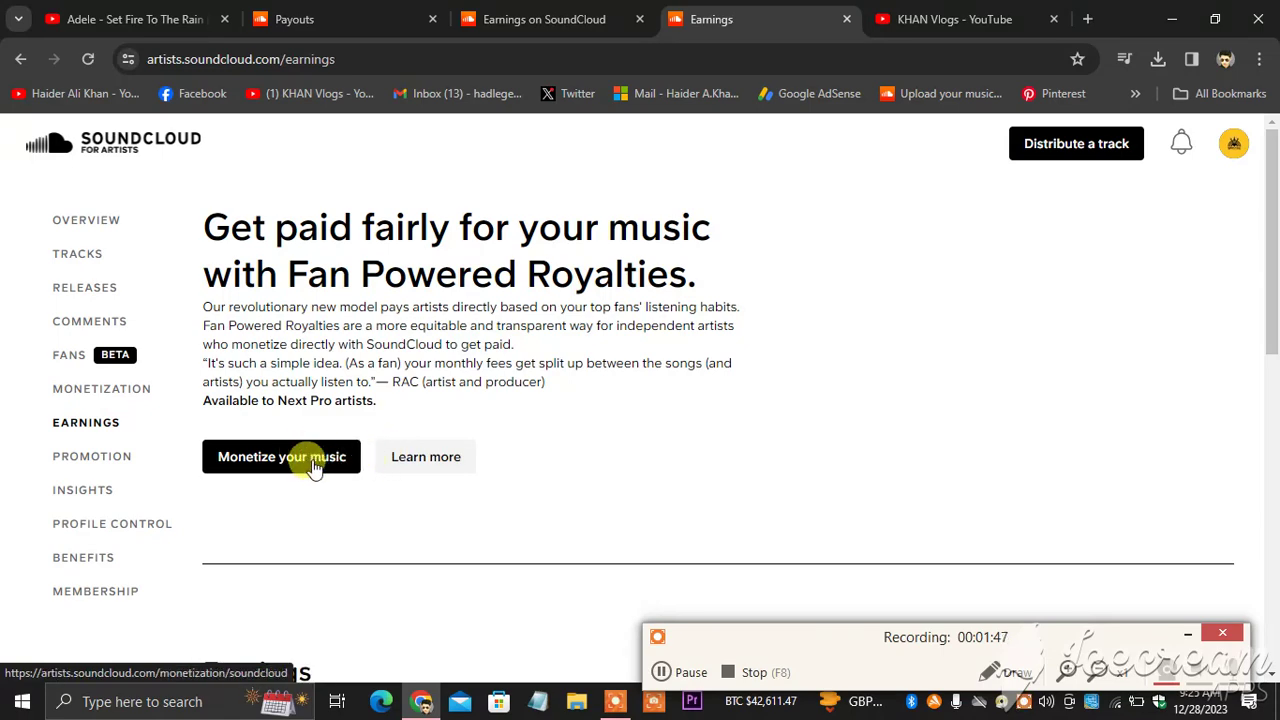
{"action": "left_click", "coordinate": [310, 466]}
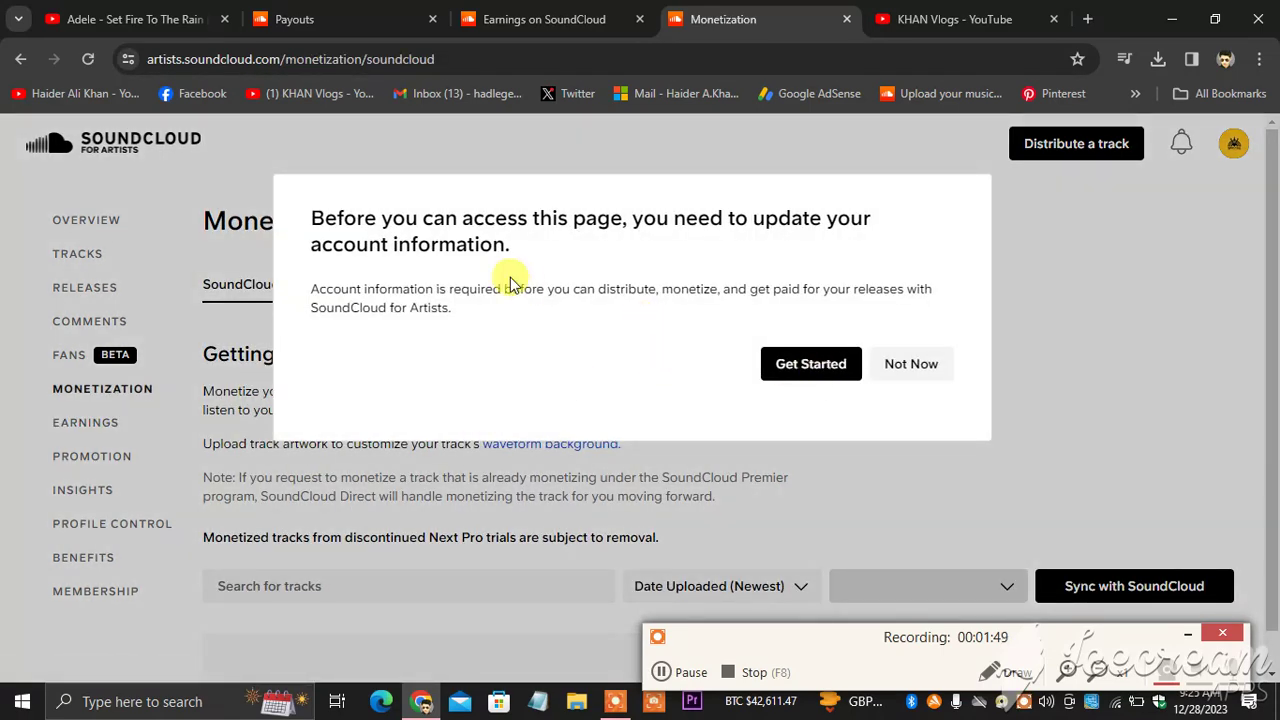
{"action": "left_click", "coordinate": [815, 368]}
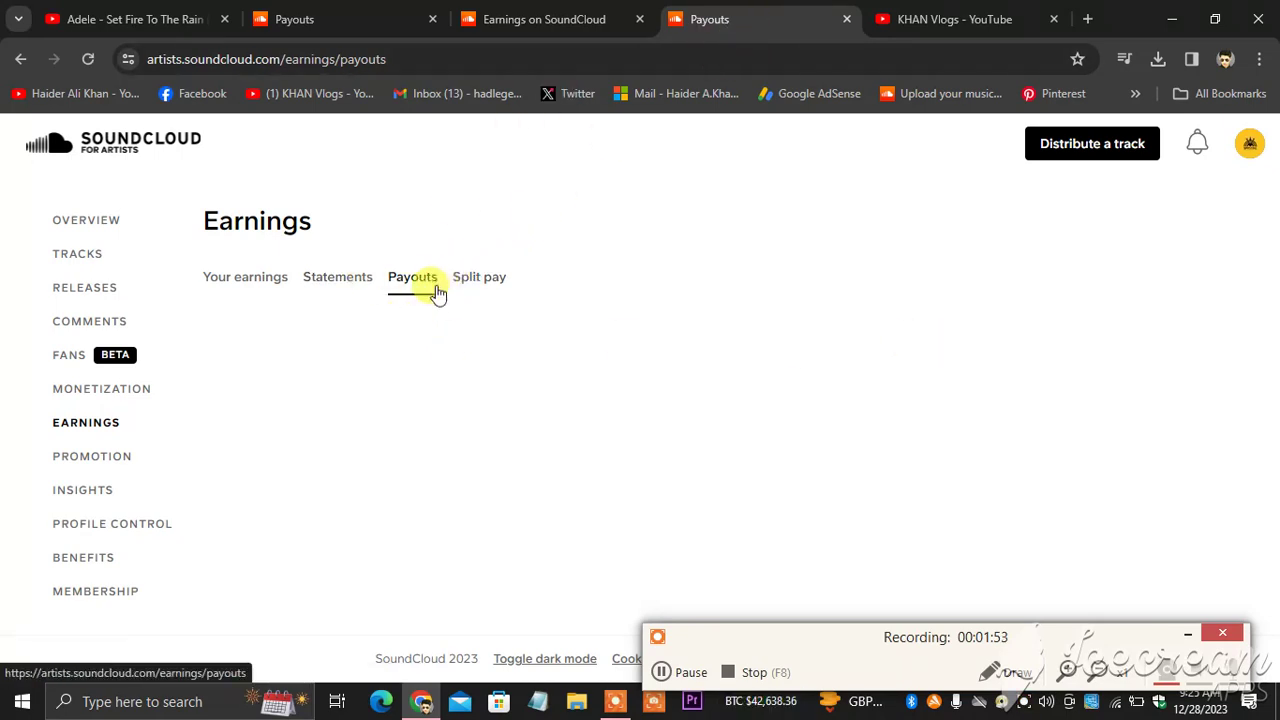
Copy the PayPal email into the Confirm email field and add the PayPal payout method
{"action": "left_click", "coordinate": [370, 16]}
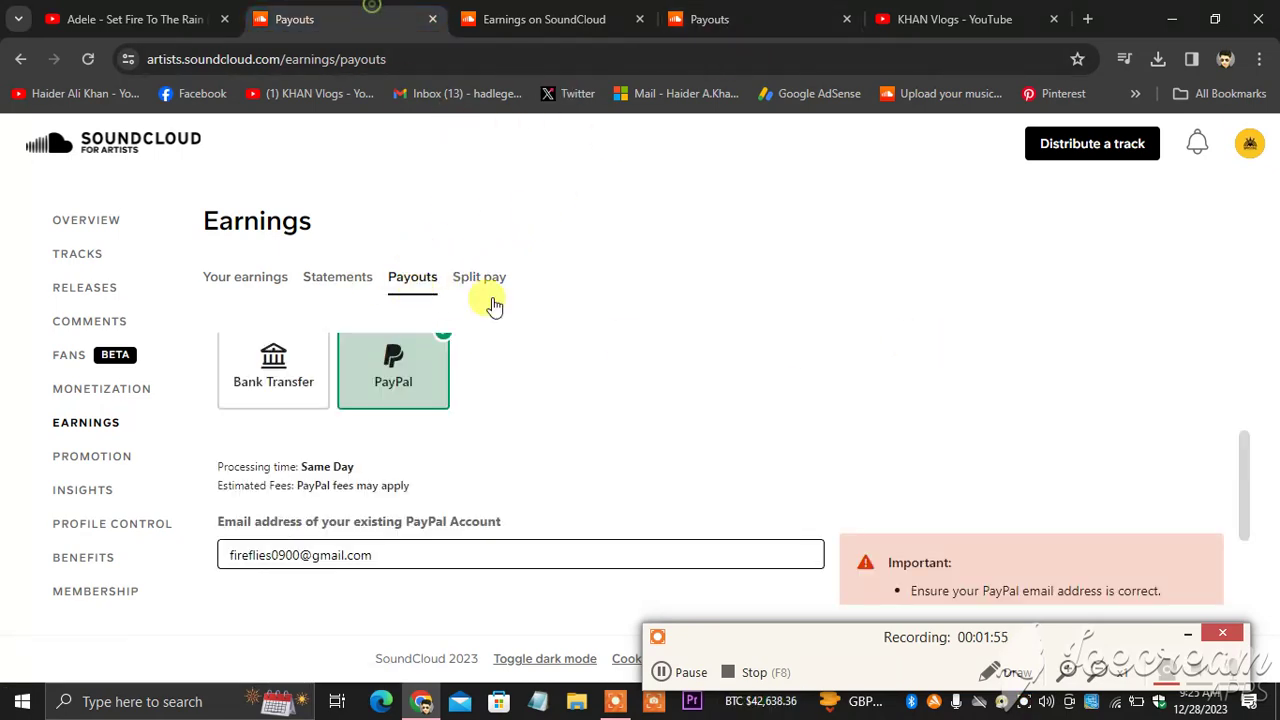
{"action": "key", "text": "ctrl+Tab"}
{"action": "key", "text": "ctrl+Tab"}
{"action": "key", "text": "ctrl+shift+Tab"}
{"action": "key", "text": "ctrl+shift+Tab"}
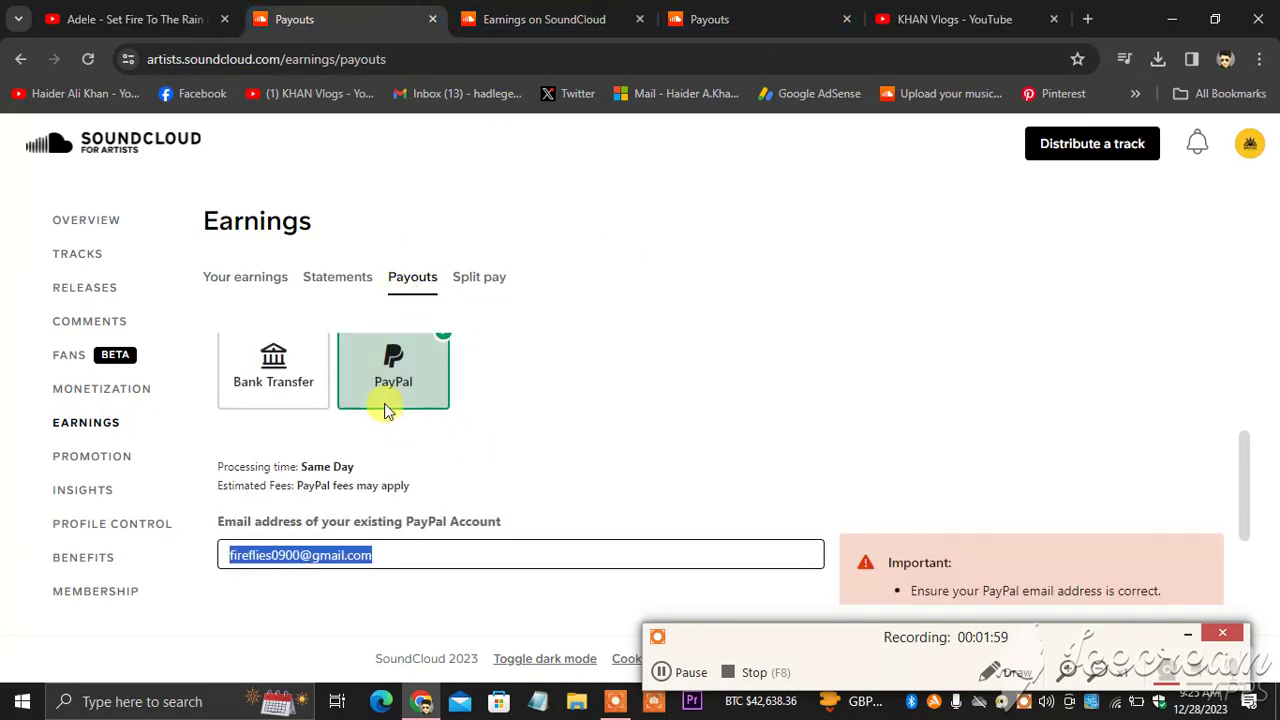
{"action": "left_click_drag", "start_coordinate": [1245, 480], "coordinate": [1240, 545]}
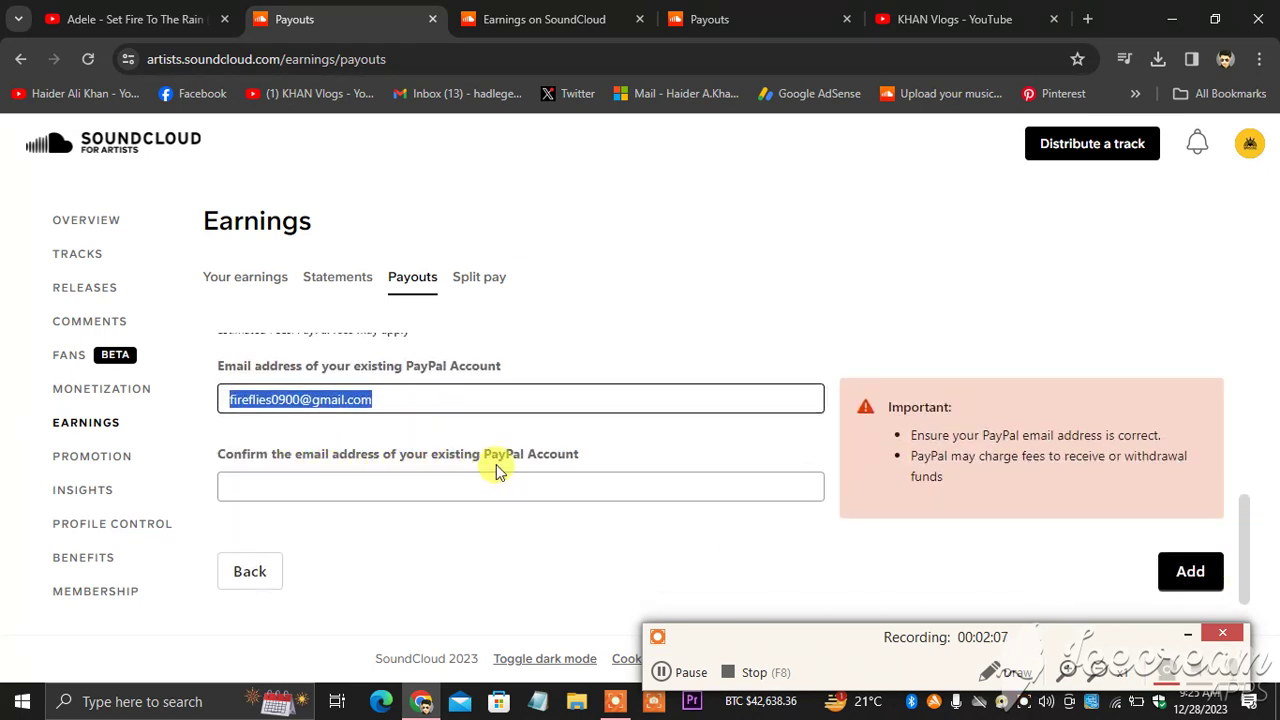
{"action": "triple_click", "coordinate": [414, 400]}
{"action": "key", "text": "ctrl+c"}
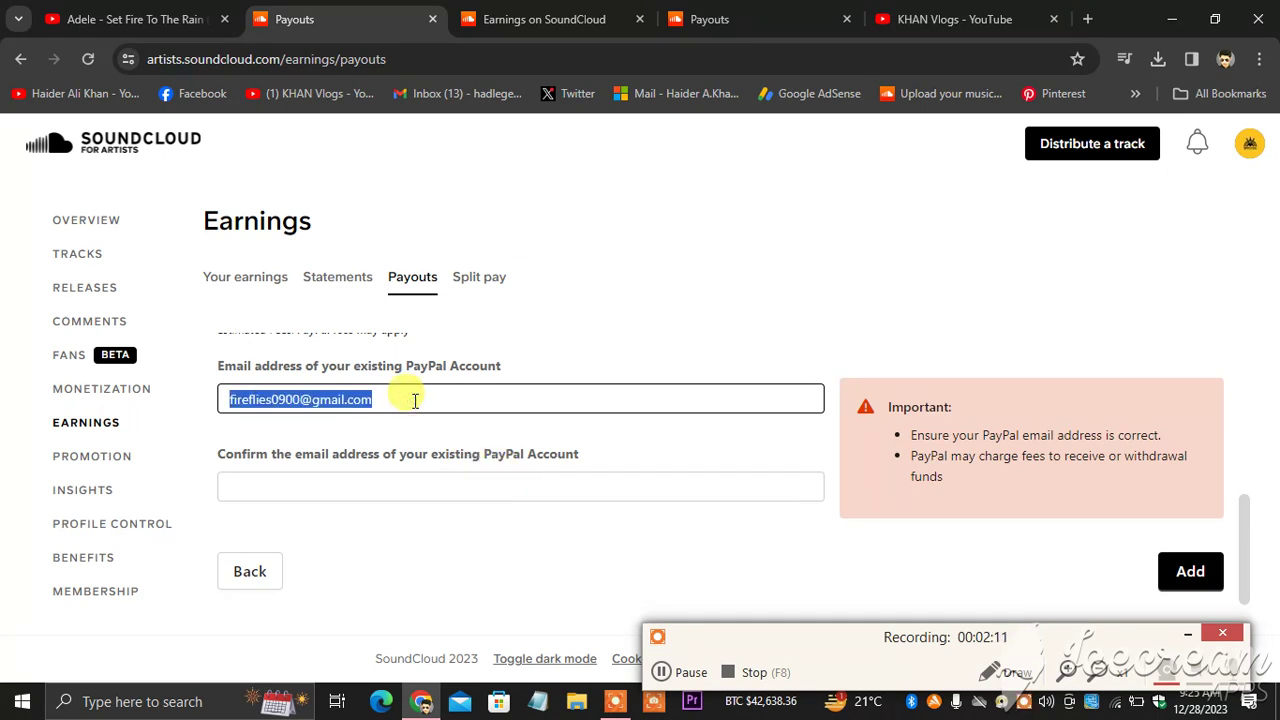
{"action": "left_click", "coordinate": [343, 487]}
{"action": "key", "text": "ctrl+v"}
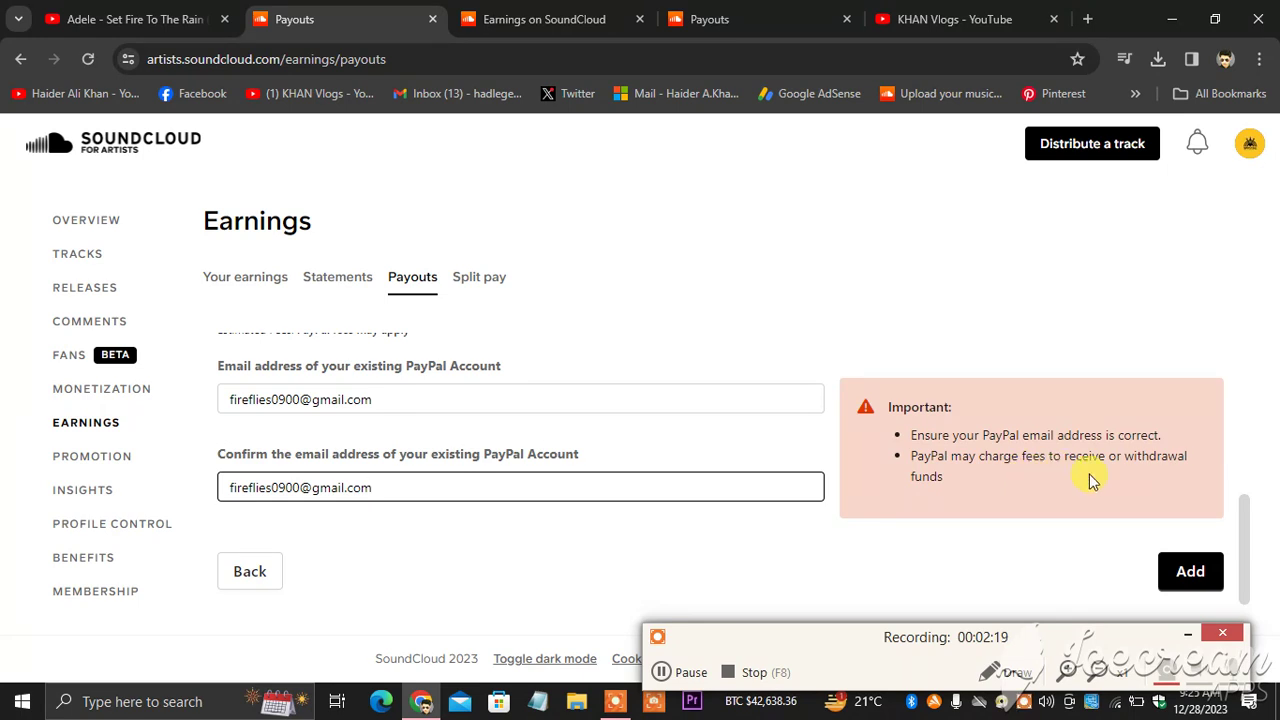
{"action": "left_click", "coordinate": [1190, 578]}
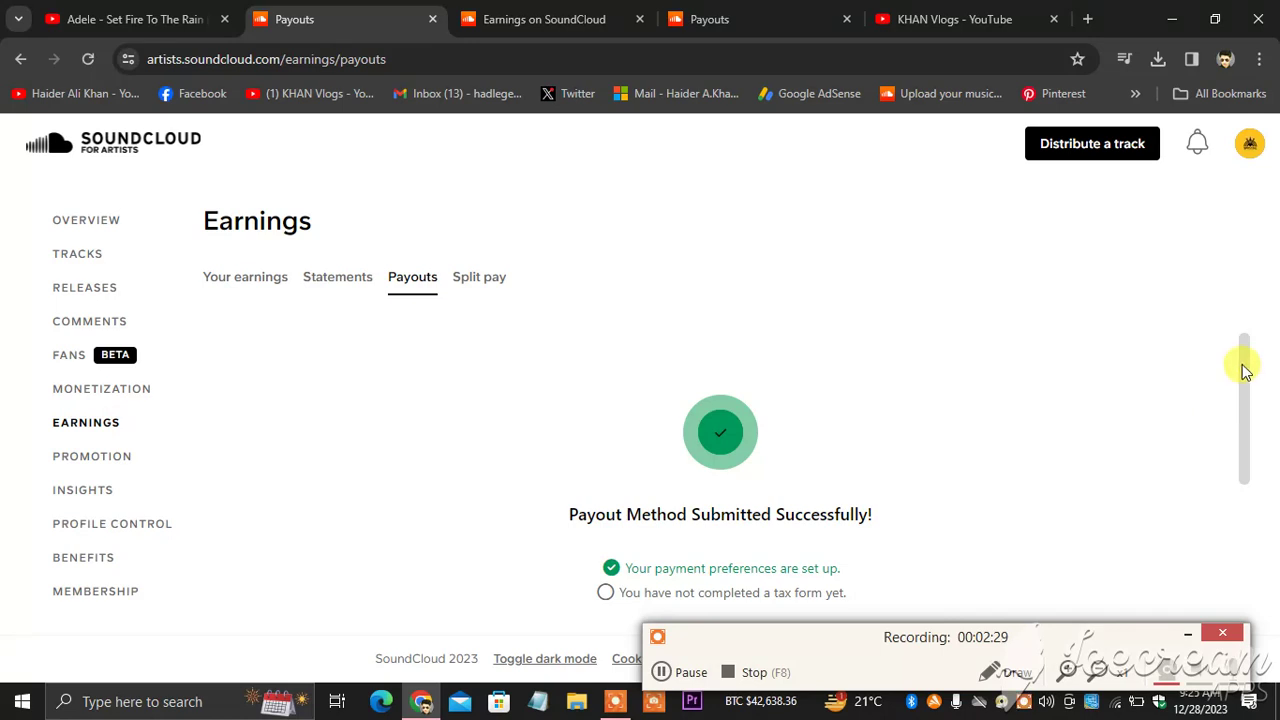
Scroll the payout confirmation down to the Submit a Tax Form option
{"action": "left_click_drag", "start_coordinate": [1245, 378], "coordinate": [1246, 412]}
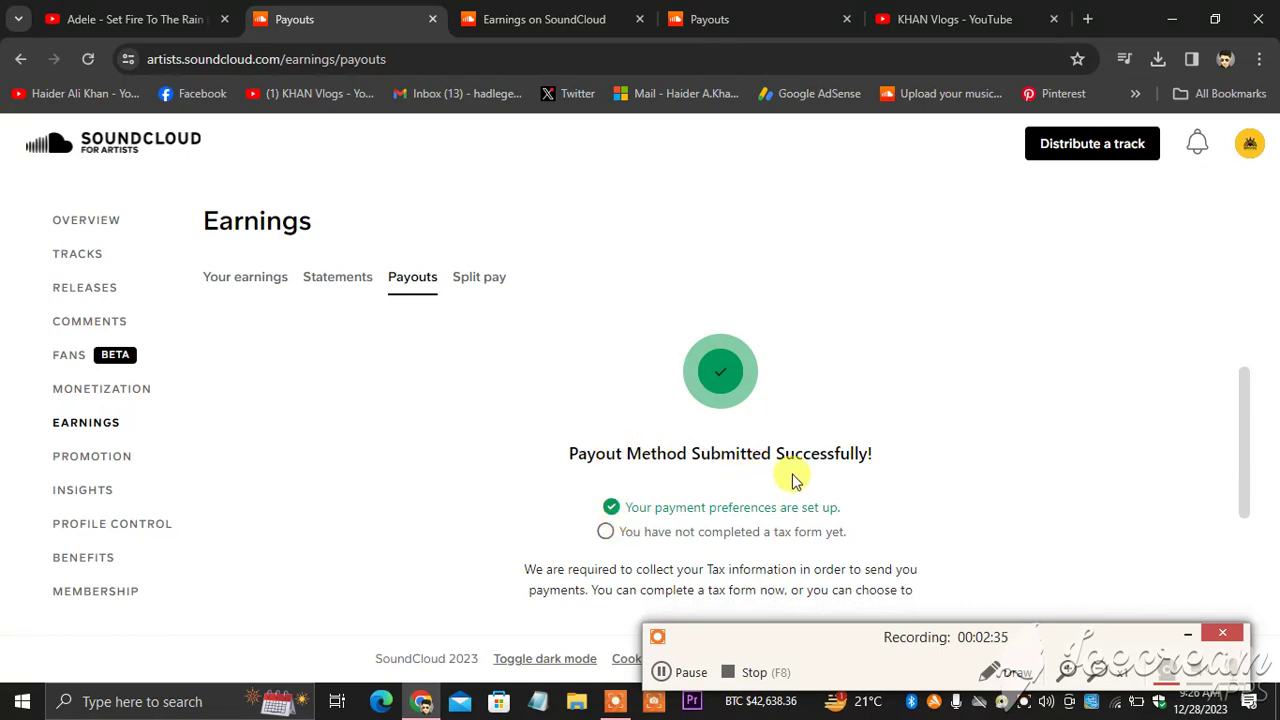
{"action": "middle_click", "coordinate": [1242, 386]}
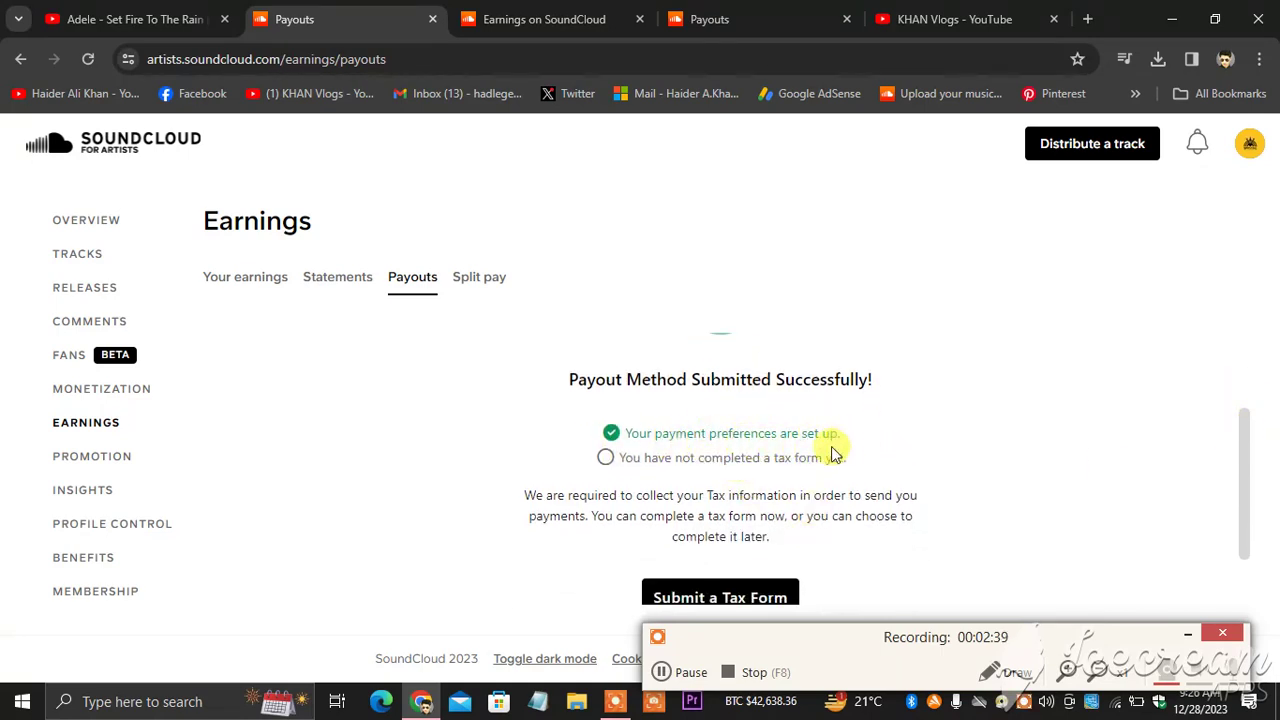
{"action": "middle_click", "coordinate": [1244, 455]}
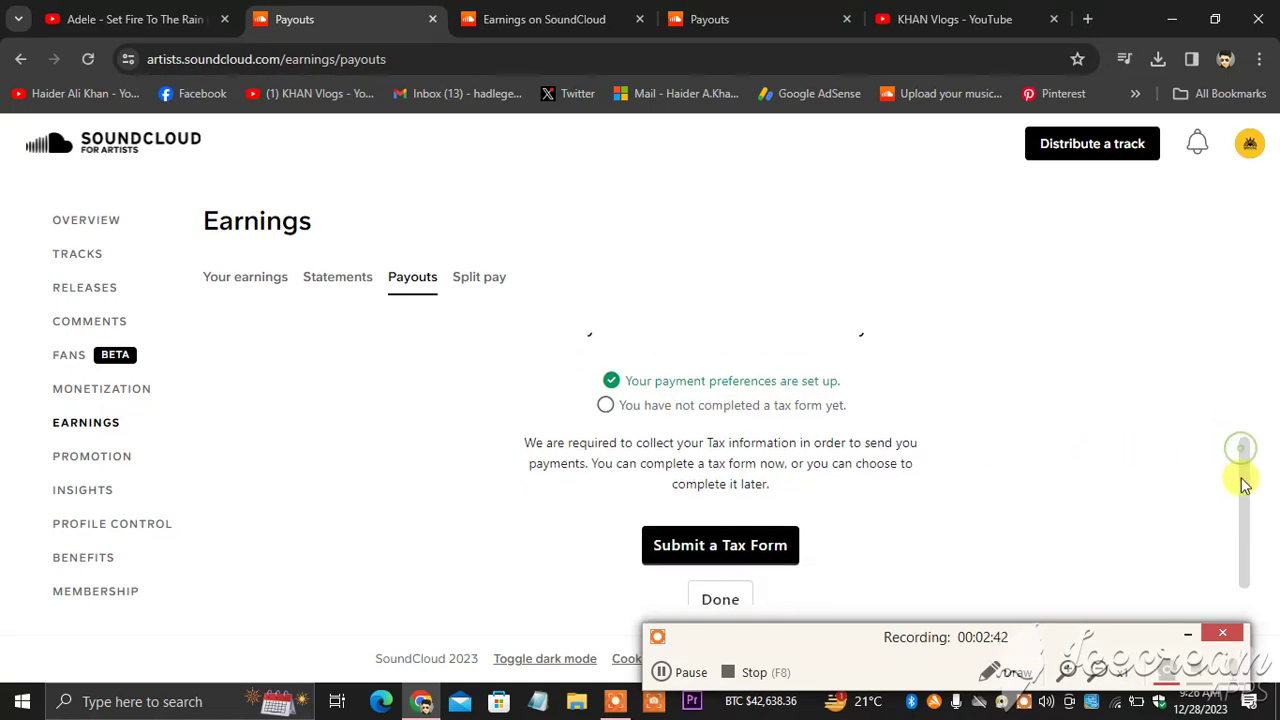
Start a tax form as a non-U.S. individual and continue to the W-8BEN
{"action": "left_click", "coordinate": [714, 540]}
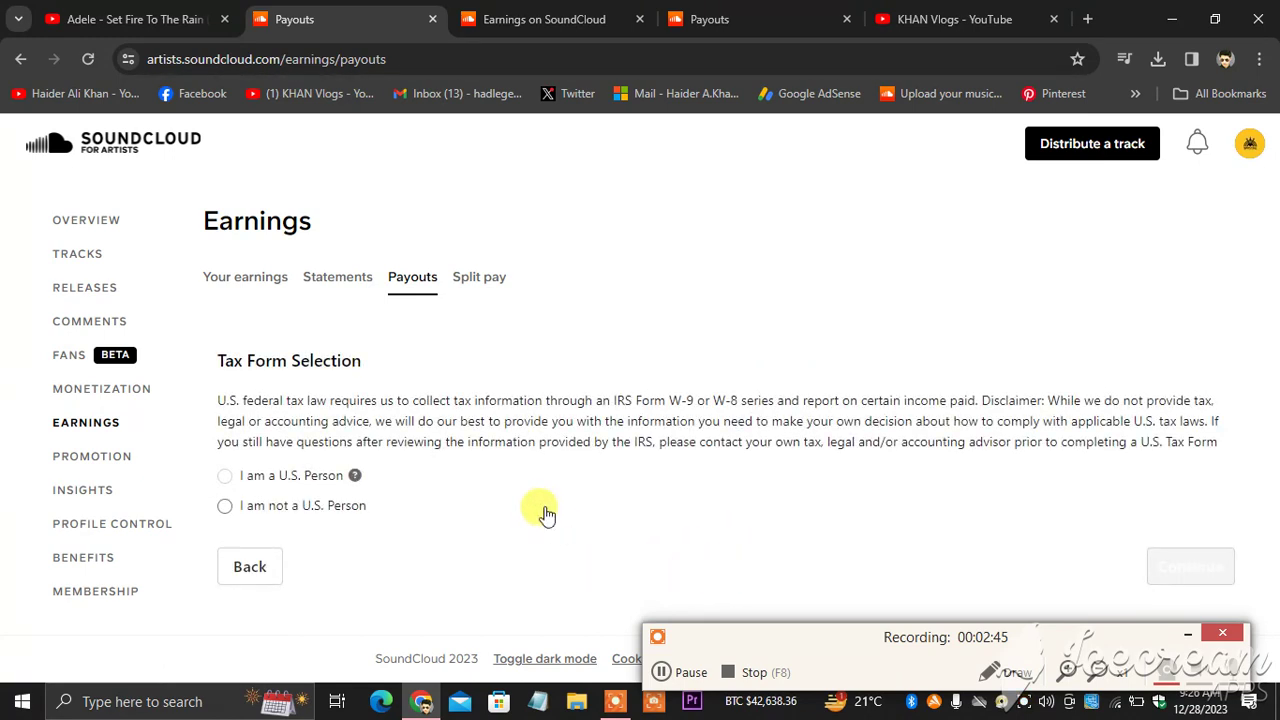
{"action": "left_click", "coordinate": [268, 507]}
{"action": "left_click", "coordinate": [338, 577]}
{"action": "scroll", "coordinate": [1238, 430], "scroll_direction": "down", "scroll_amount": 1}
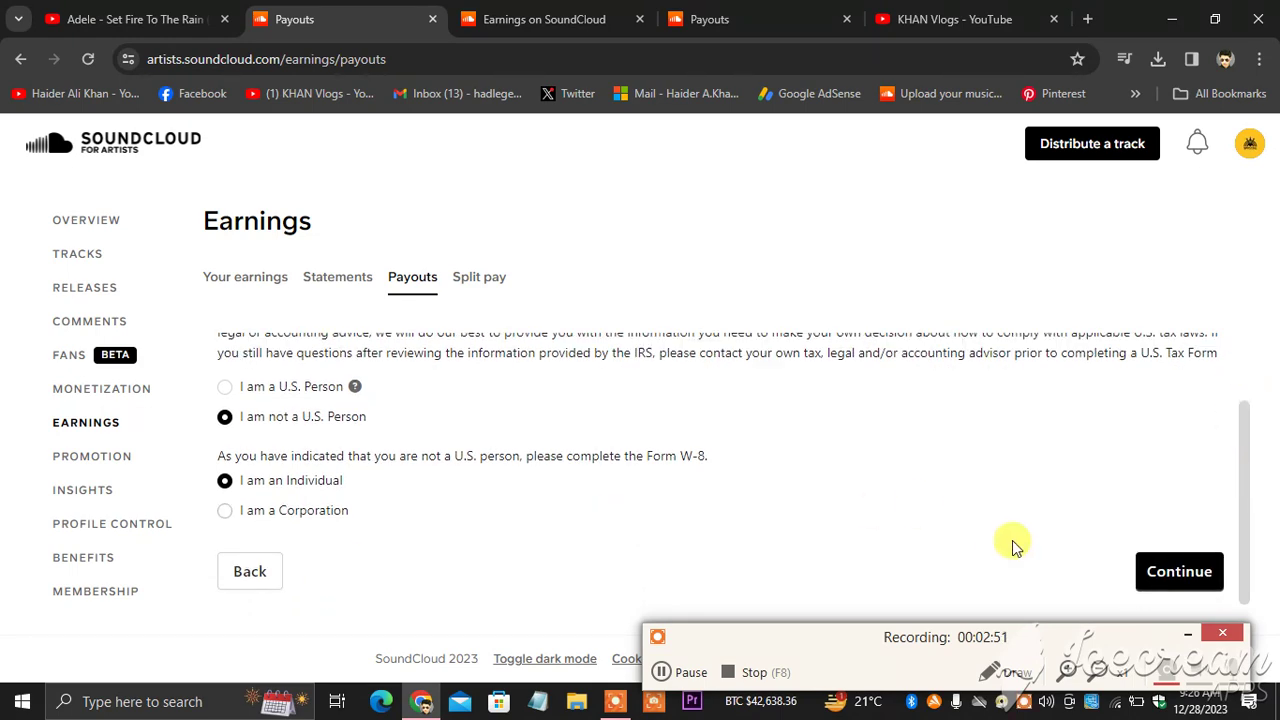
{"action": "left_click", "coordinate": [1158, 567]}
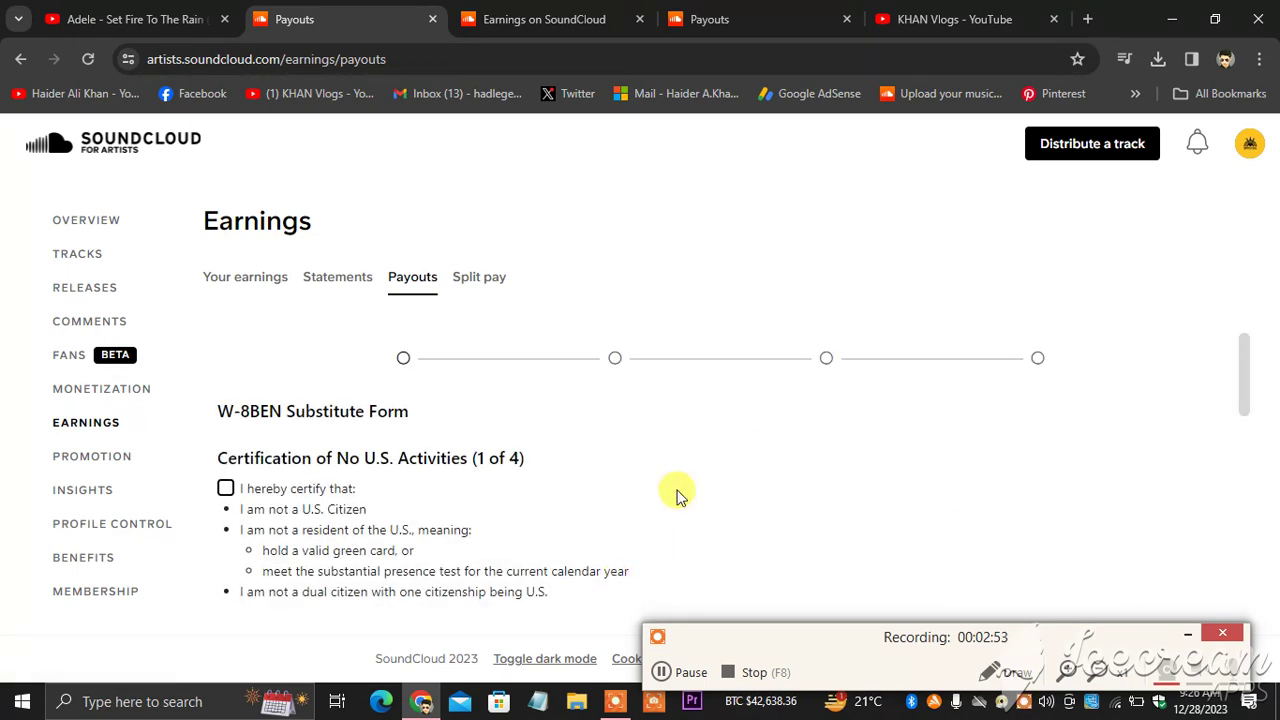
Tick the certification and select services provided from within the United States
{"action": "left_click", "coordinate": [252, 488]}
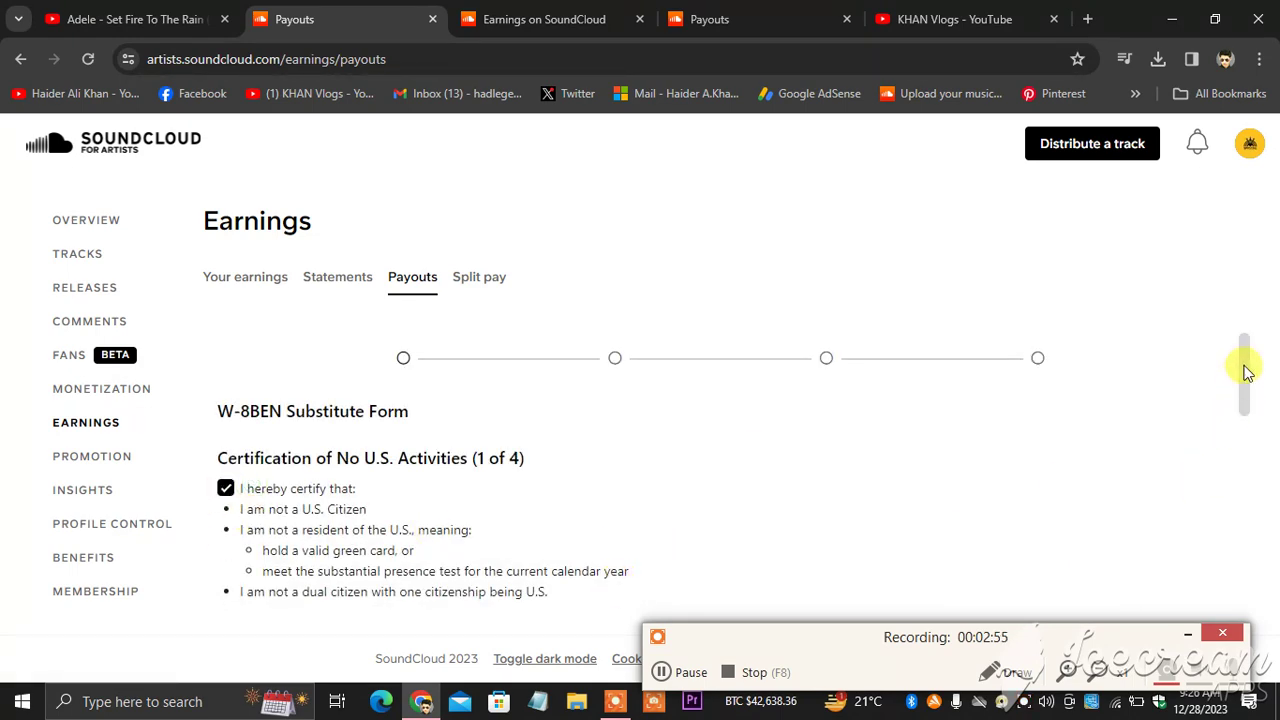
{"action": "left_click_drag", "start_coordinate": [1243, 366], "coordinate": [1230, 400]}
{"action": "scroll", "coordinate": [1230, 400], "scroll_direction": "up", "scroll_amount": 1}
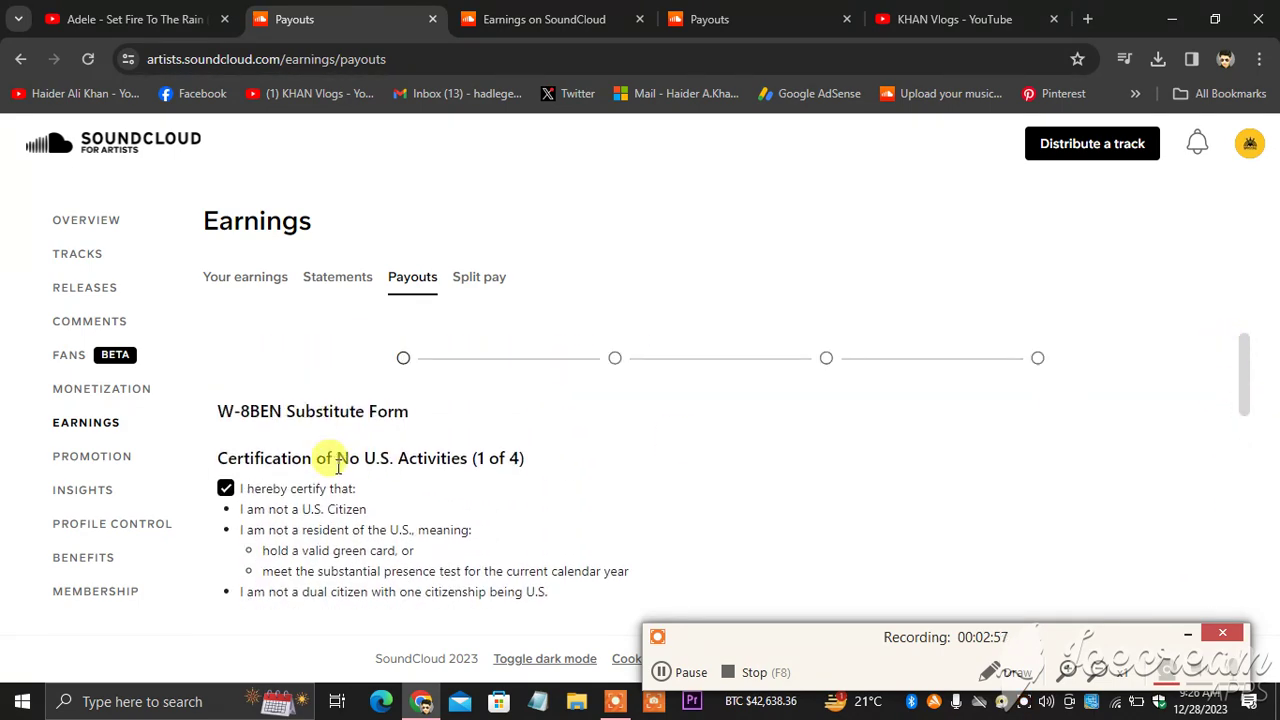
{"action": "left_click_drag", "start_coordinate": [1245, 371], "coordinate": [1245, 465]}
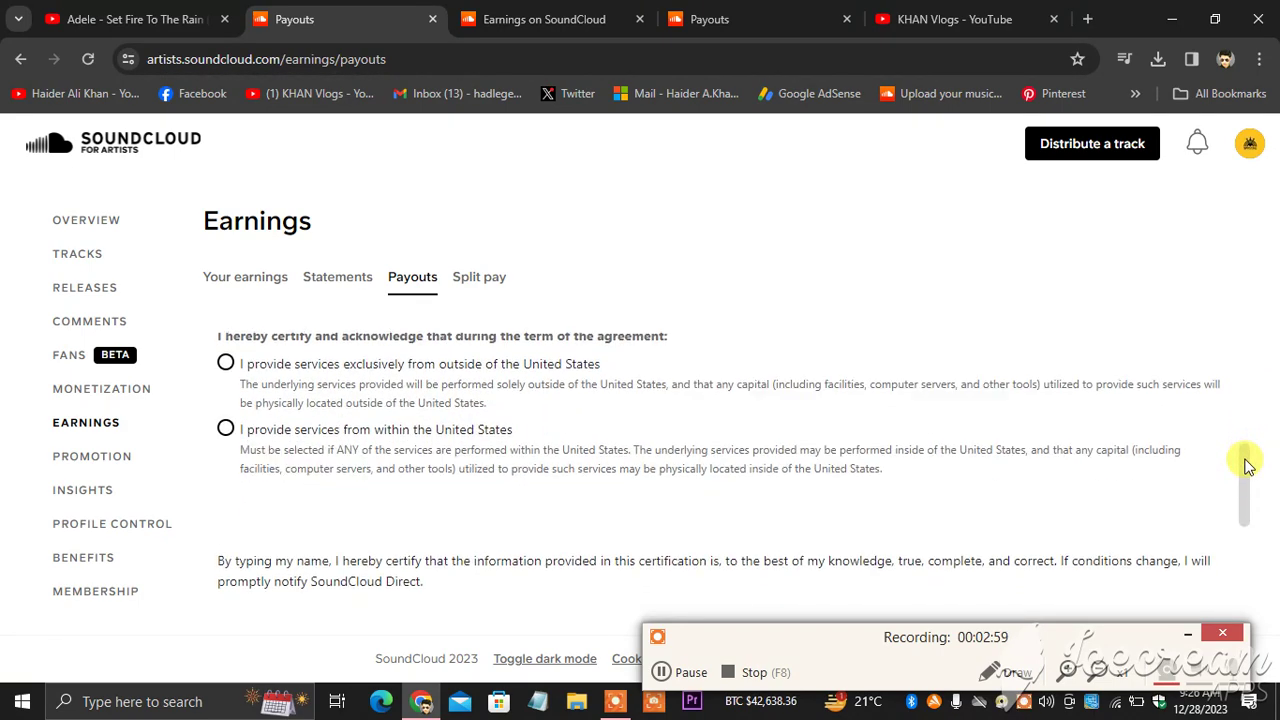
{"action": "left_click", "coordinate": [227, 361]}
{"action": "left_click", "coordinate": [226, 425]}
{"action": "left_click_drag", "start_coordinate": [1246, 506], "coordinate": [1245, 570]}
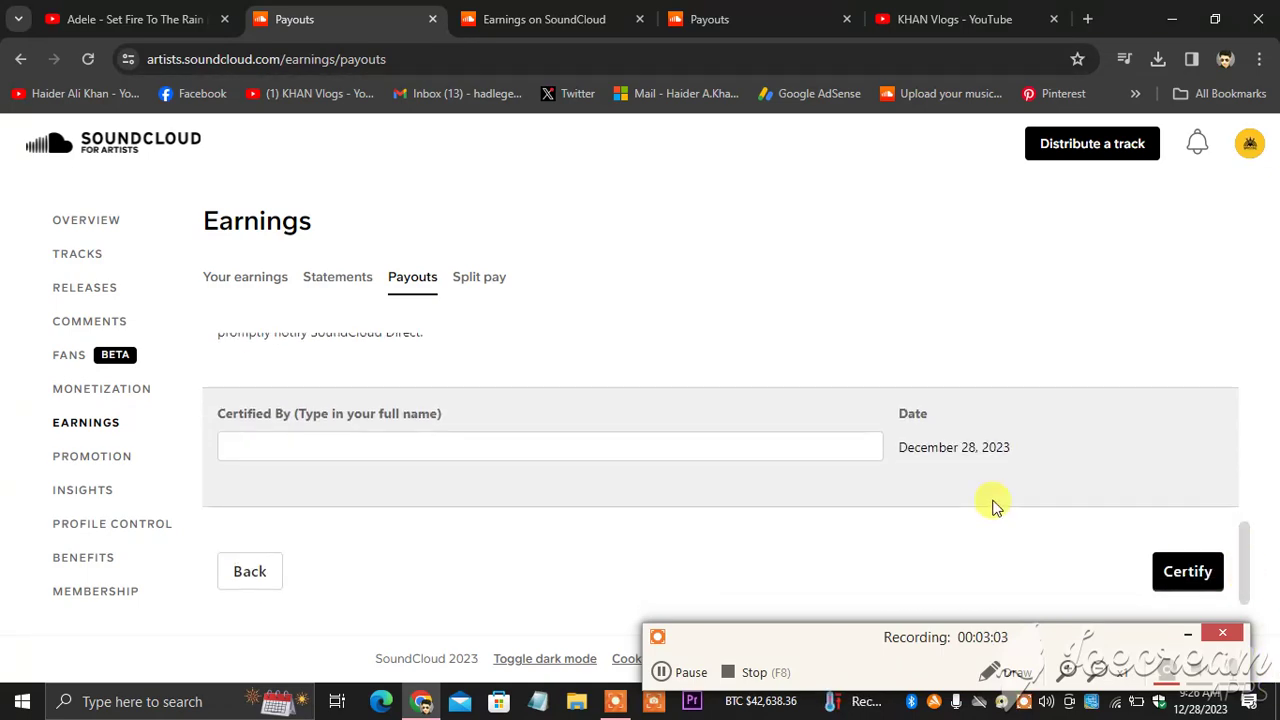
Enter the signer's full name in the Certified By field, correcting typos
{"action": "left_click", "coordinate": [279, 457]}
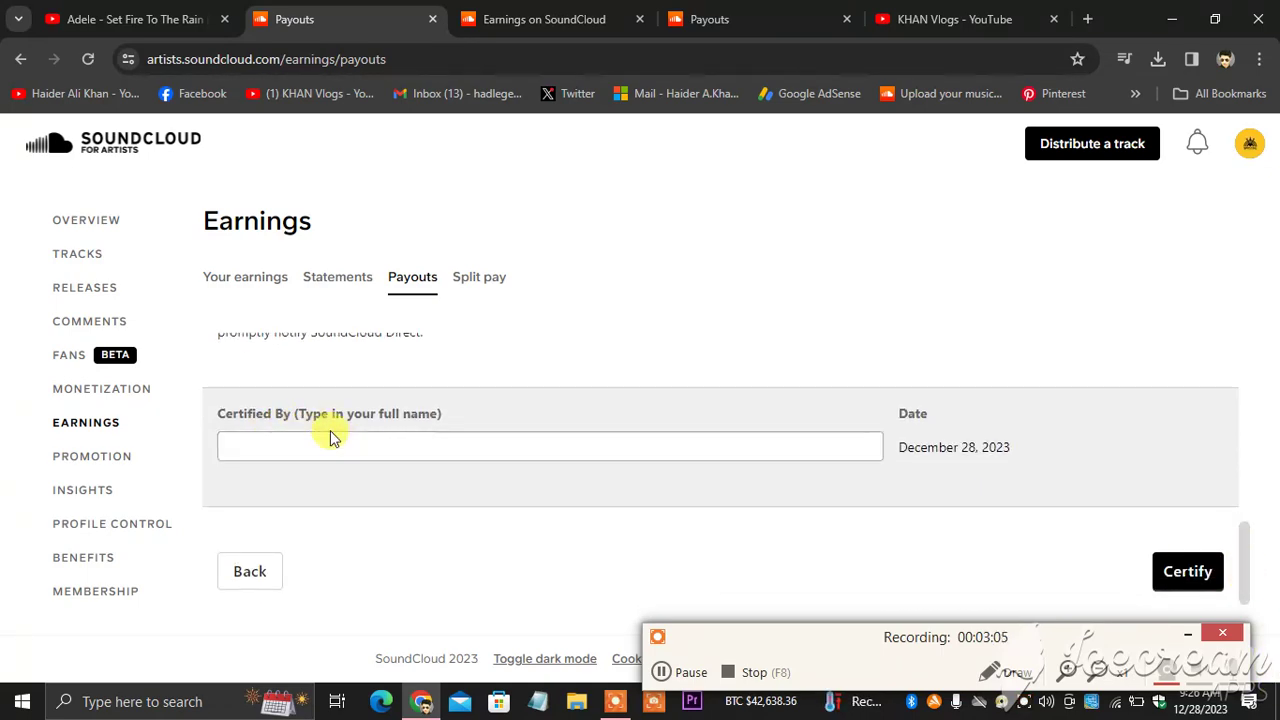
{"action": "left_click", "coordinate": [402, 447]}
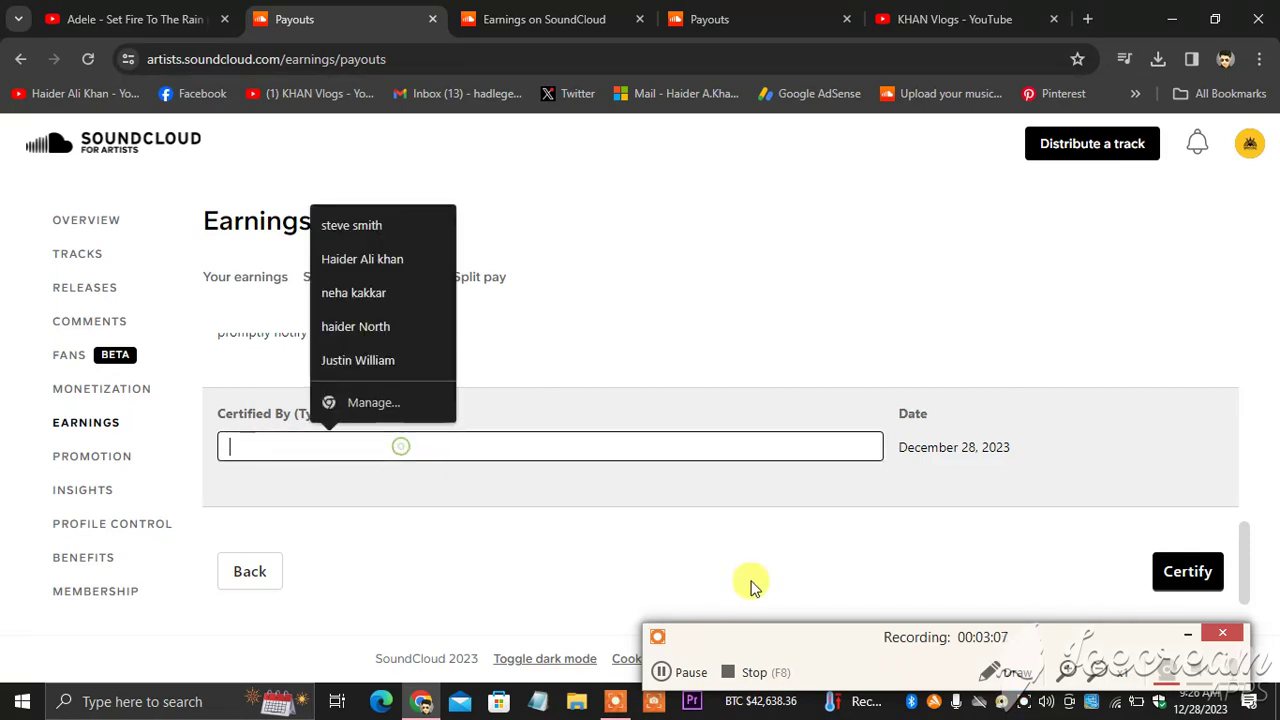
{"action": "type", "text": "neha kkka"}
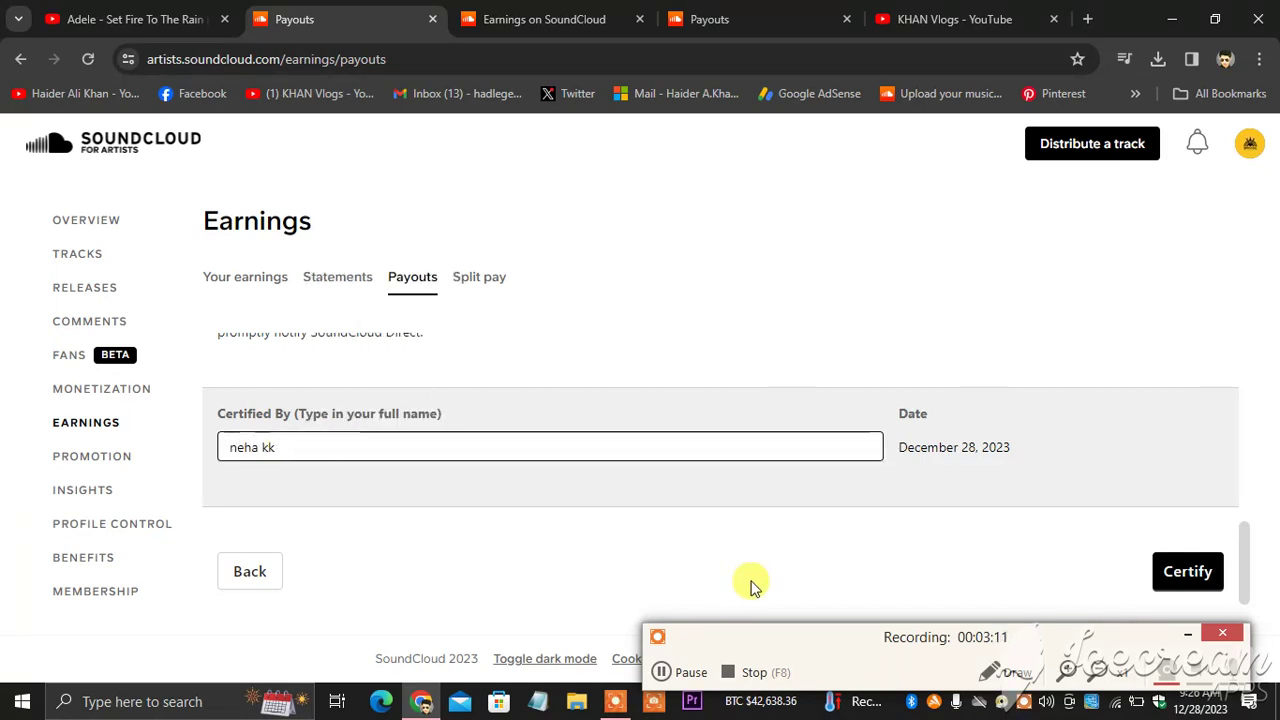
{"action": "key", "text": "BackSpace"}
{"action": "key", "text": "BackSpace"}
{"action": "type", "text": "kk"}
{"action": "key", "text": "BackSpace"}
{"action": "type", "text": "akkar"}
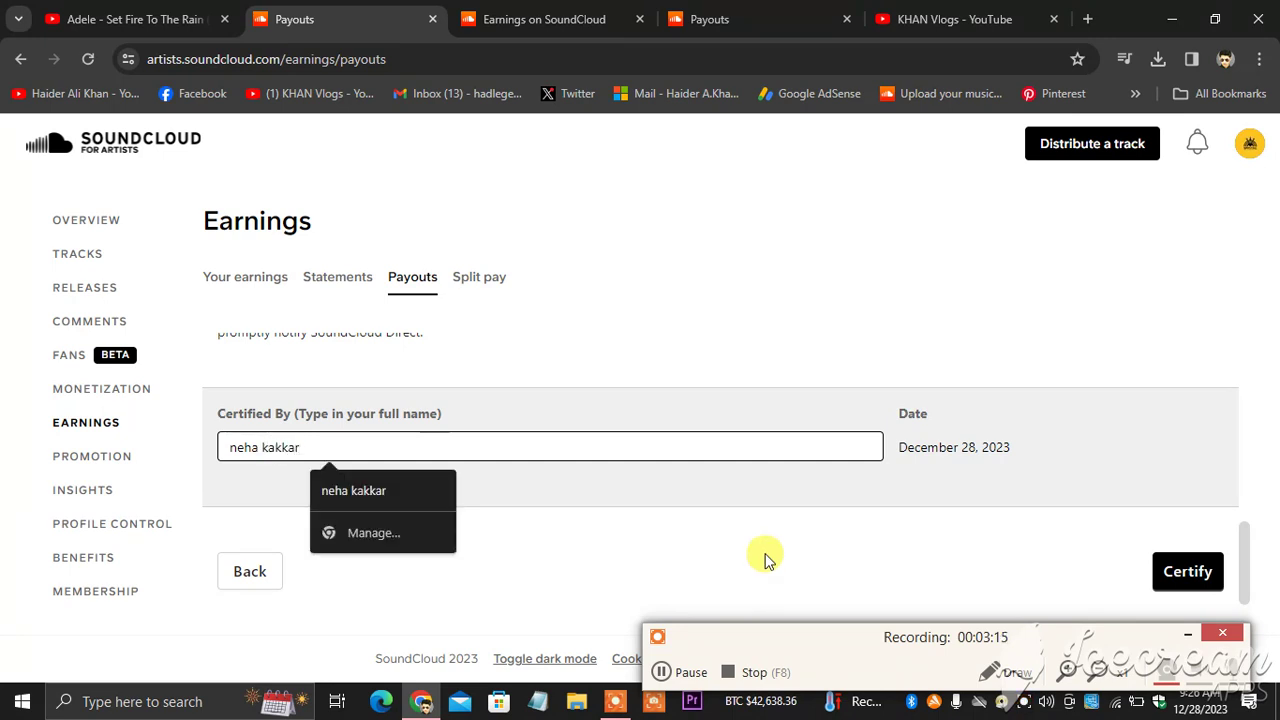
Certify step 1 and review the Identification of Beneficial Owner step (2 of 4)
{"action": "left_click", "coordinate": [1188, 574]}
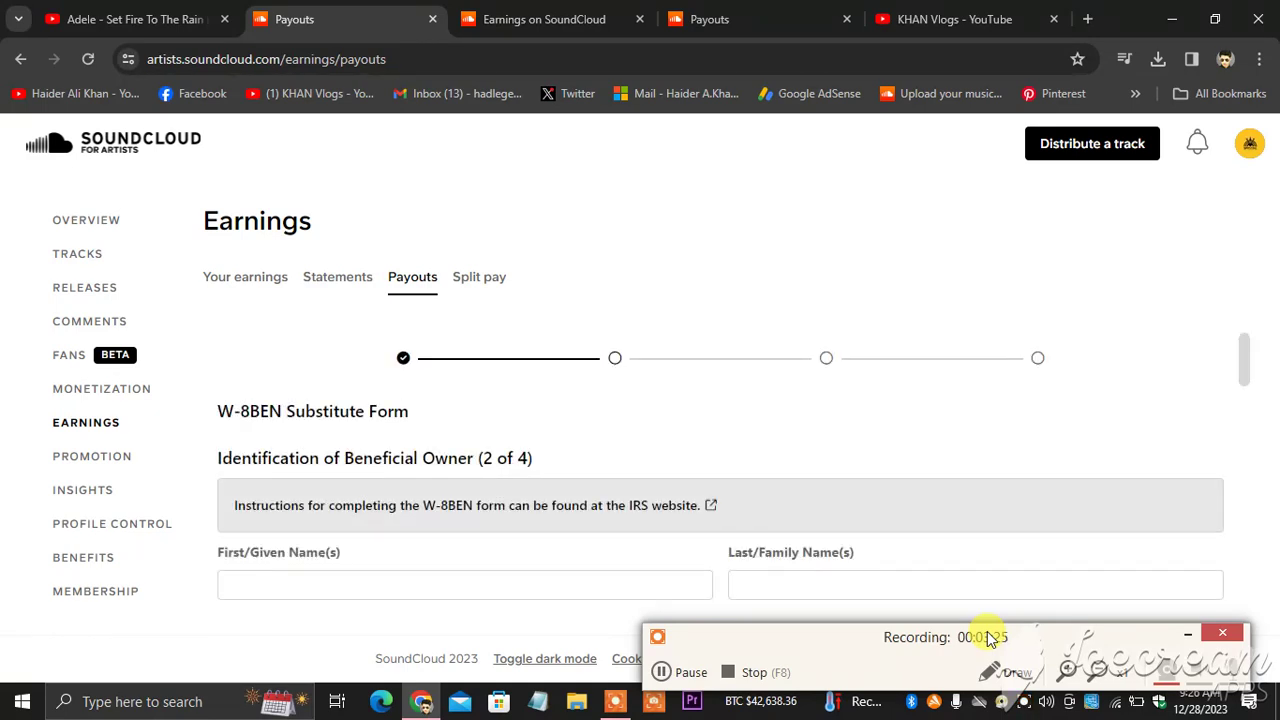
{"action": "left_click_drag", "start_coordinate": [1245, 358], "coordinate": [1240, 406]}
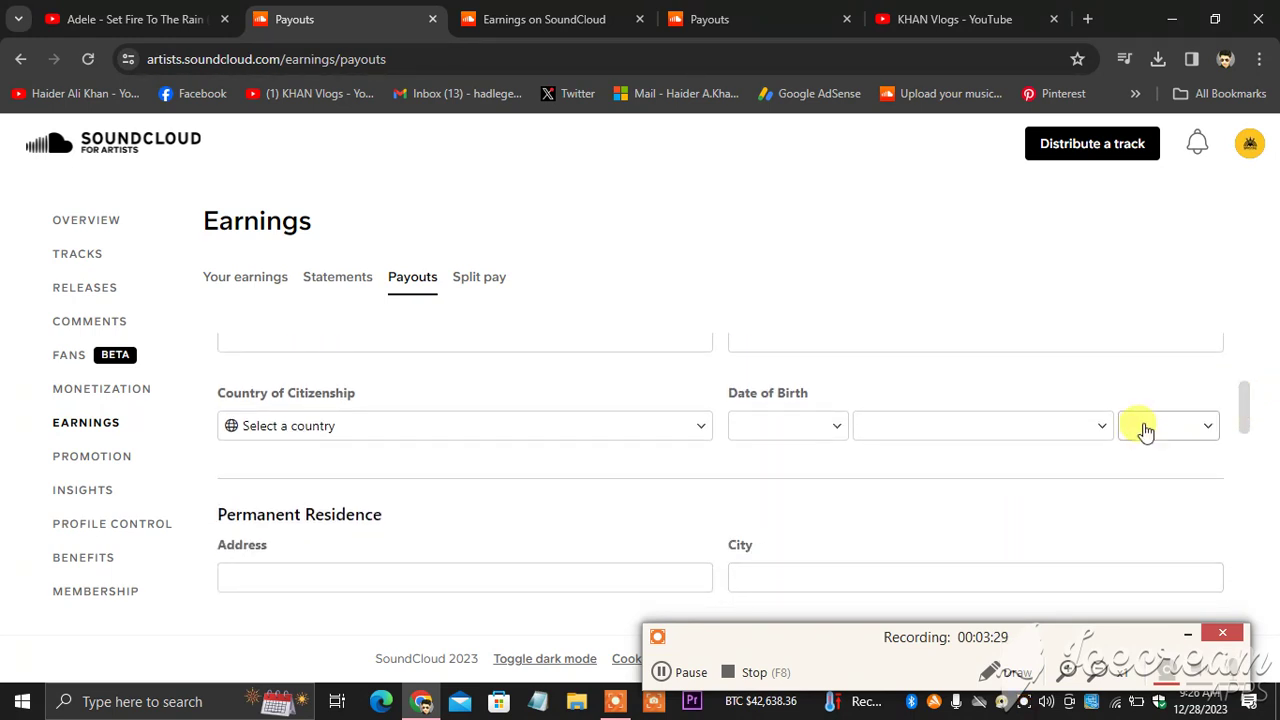
{"action": "left_click_drag", "start_coordinate": [1243, 409], "coordinate": [1240, 348]}
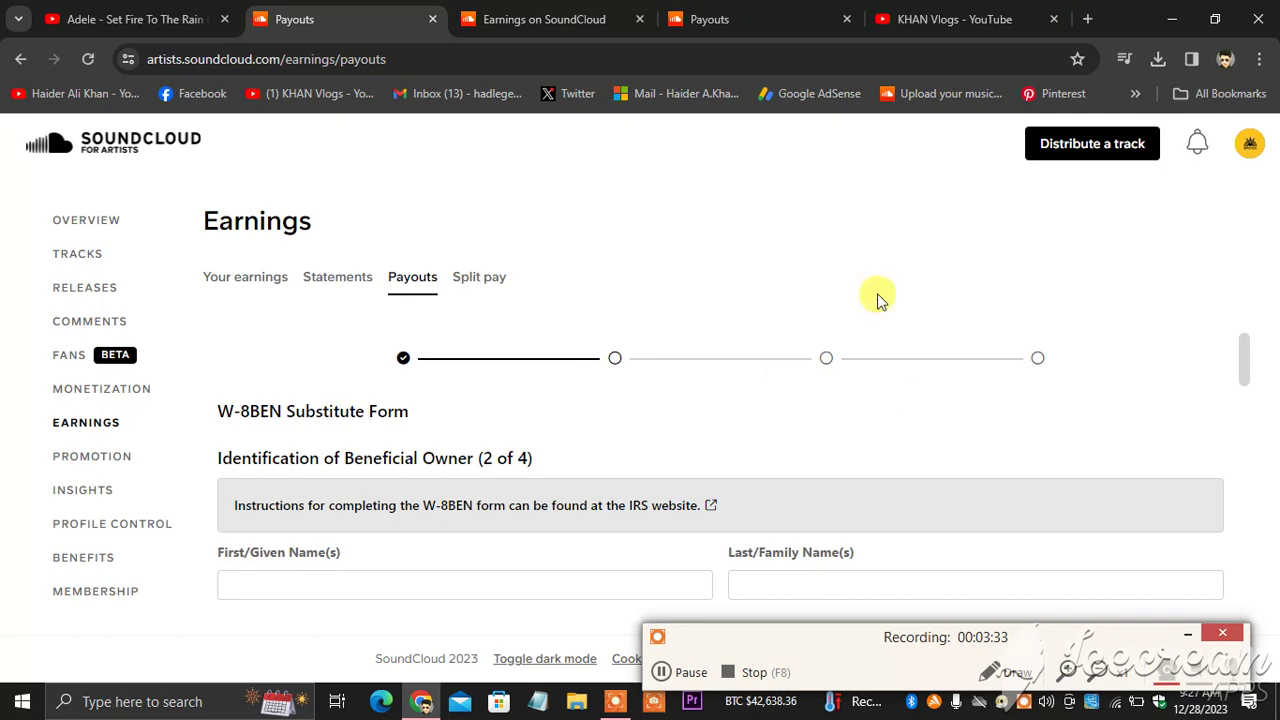
Switch to the YouTube channel tab and glance through it
{"action": "left_click", "coordinate": [925, 17]}
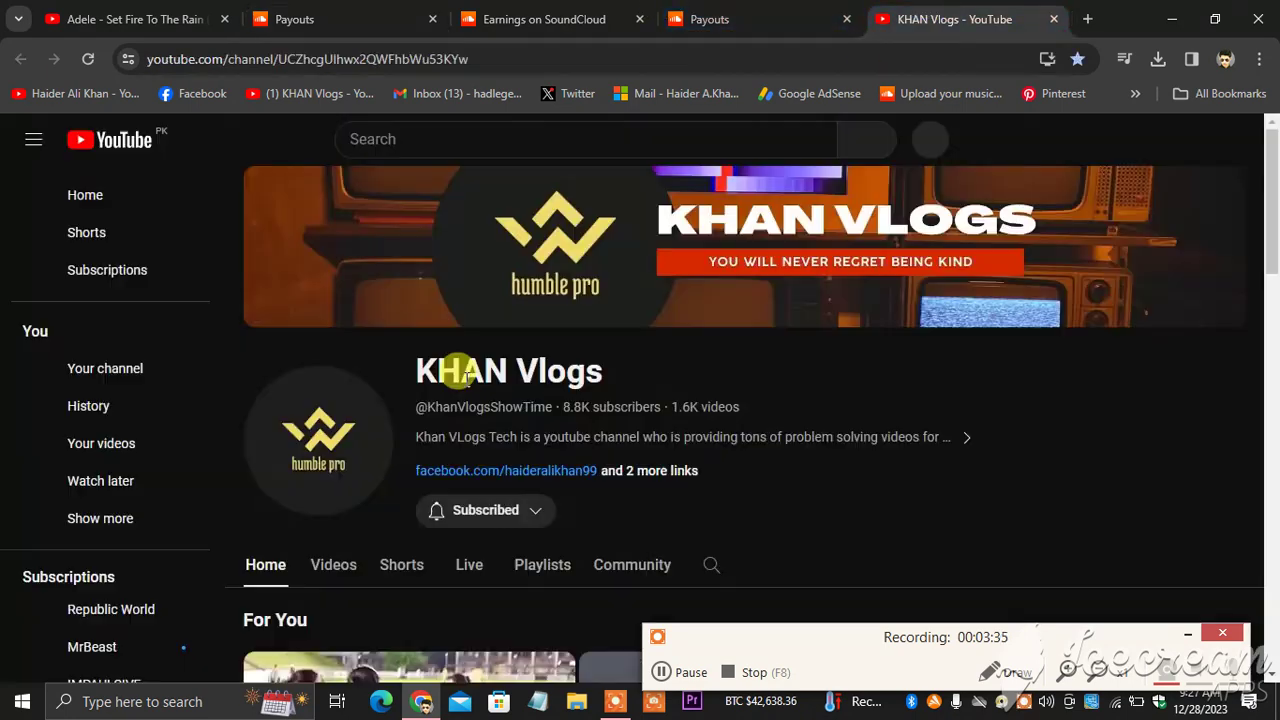
{"action": "scroll", "coordinate": [1270, 232], "scroll_direction": "down", "scroll_amount": 2}
{"action": "scroll", "coordinate": [1270, 232], "scroll_direction": "up", "scroll_amount": 2}
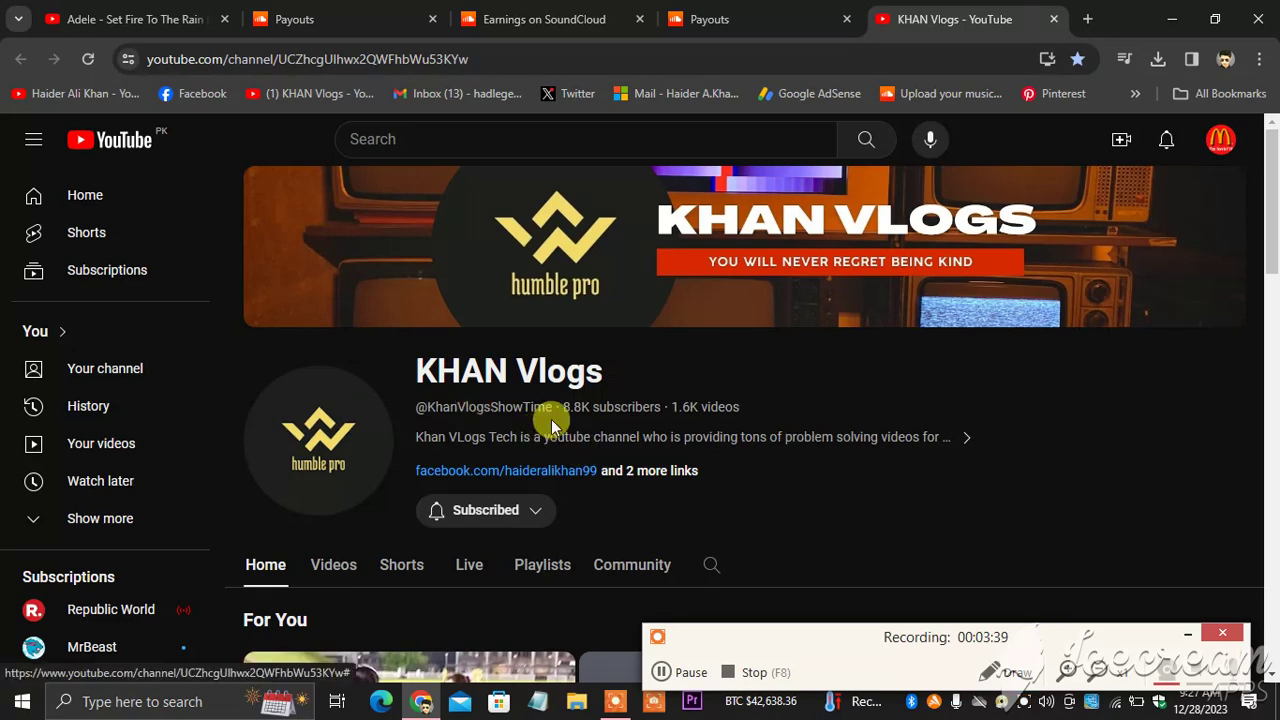
{"action": "left_click", "coordinate": [342, 14]}
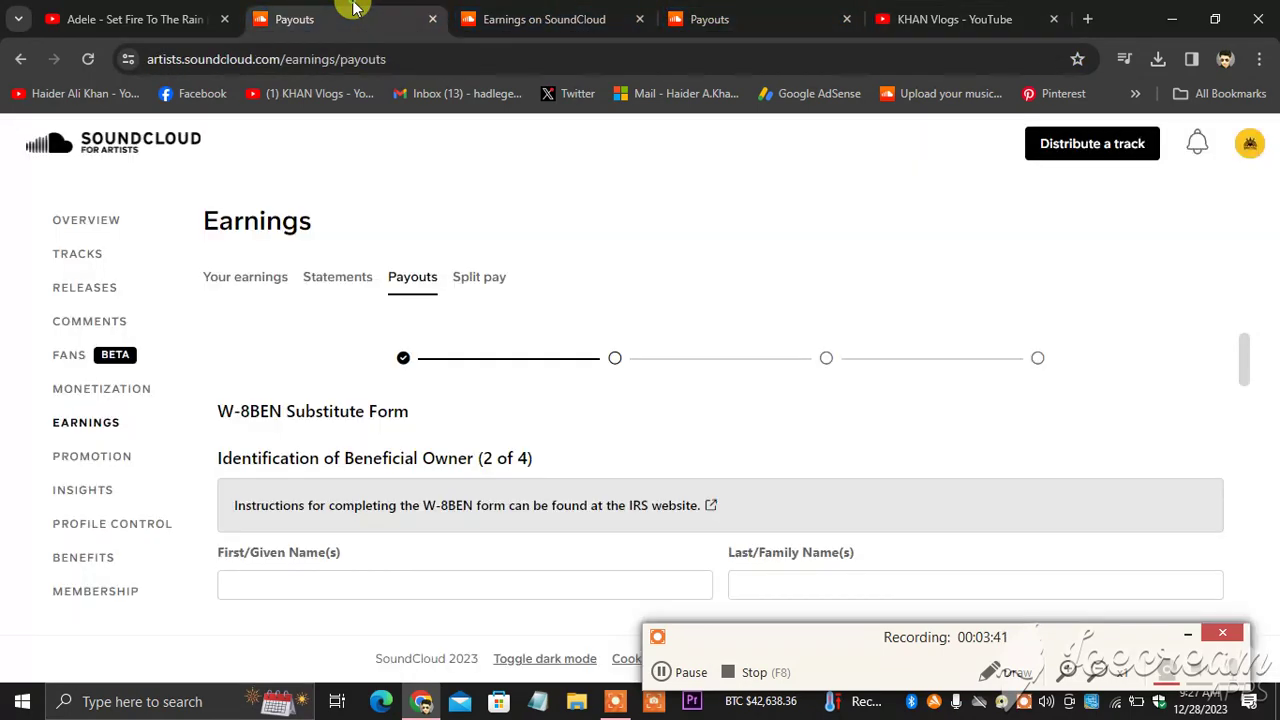
{"action": "left_click", "coordinate": [545, 18]}
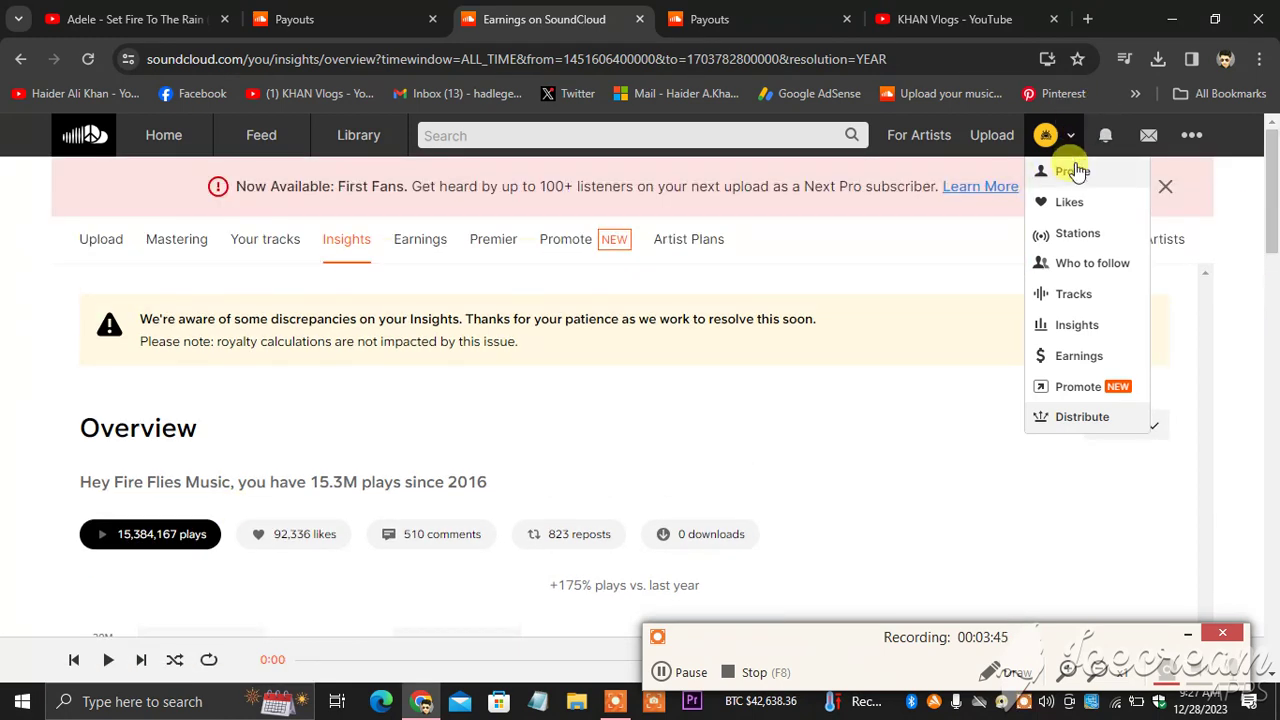
{"action": "left_click", "coordinate": [760, 19]}
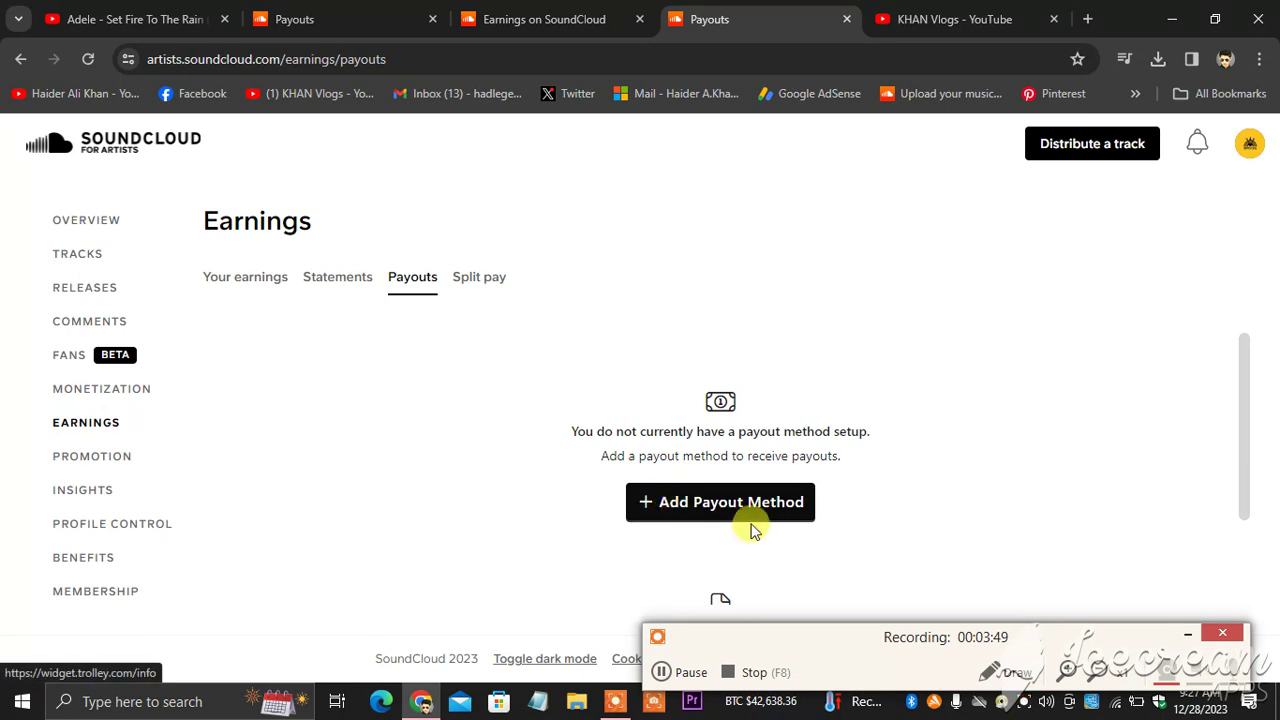
{"action": "left_click", "coordinate": [545, 19]}
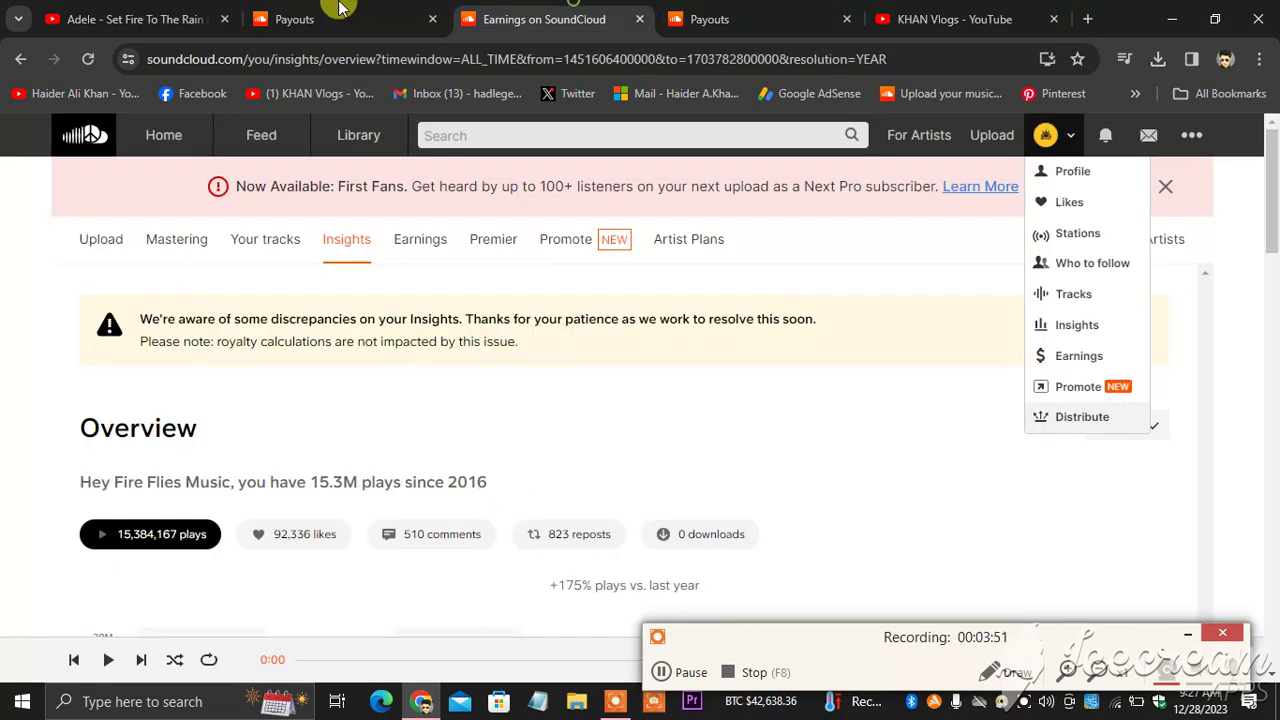
{"action": "left_click", "coordinate": [340, 10]}
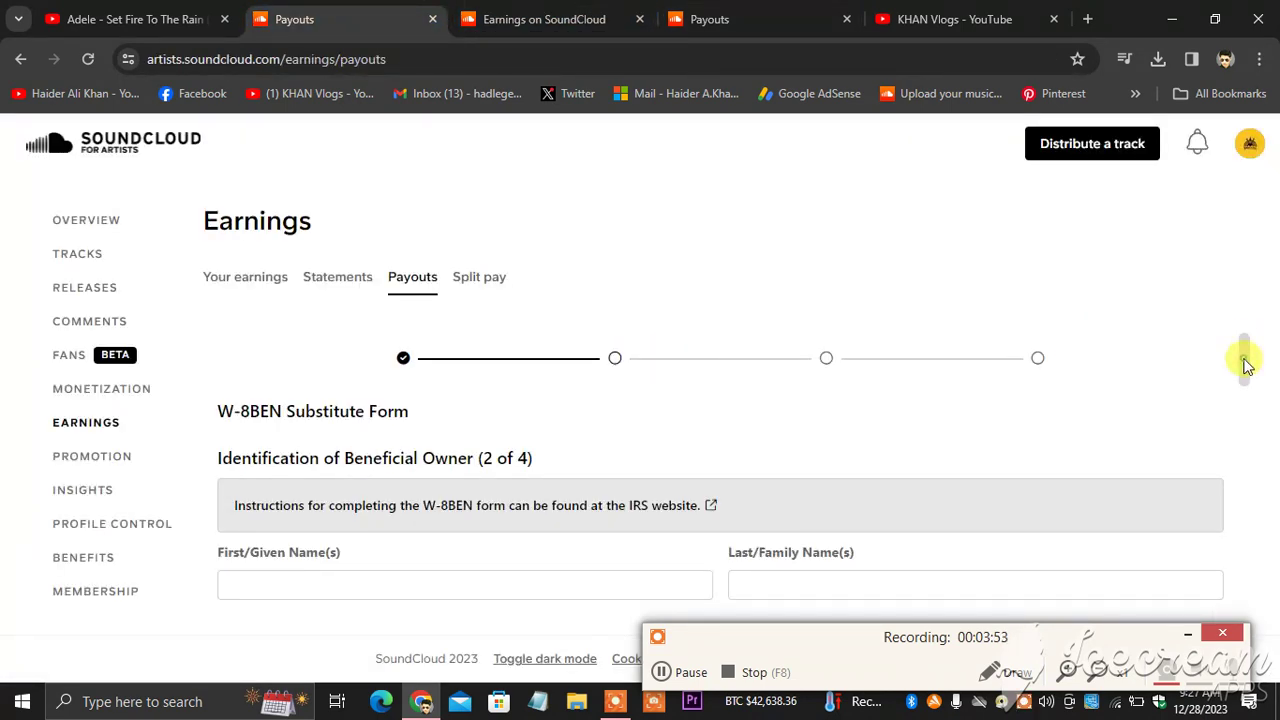
{"action": "left_click_drag", "start_coordinate": [1245, 363], "coordinate": [1246, 568]}
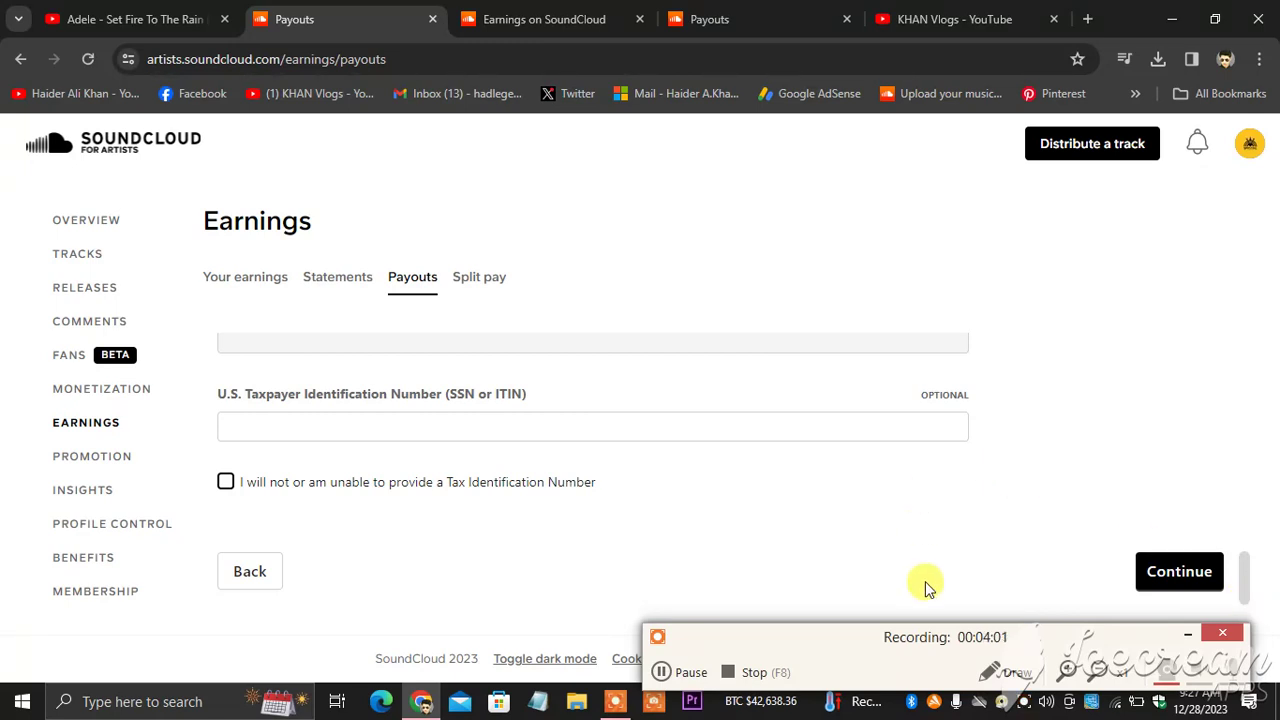